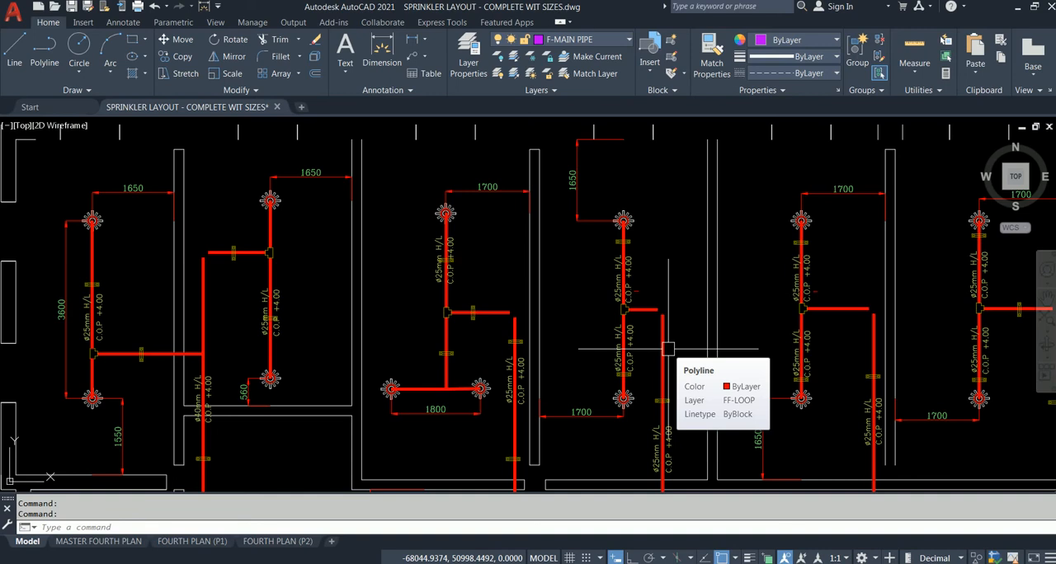
Examine the sprinkler heads, branch pipes, pipe sizes and dimensions across the rooms of the sprinkler layout drawing
scroll(668, 349, down, 5)
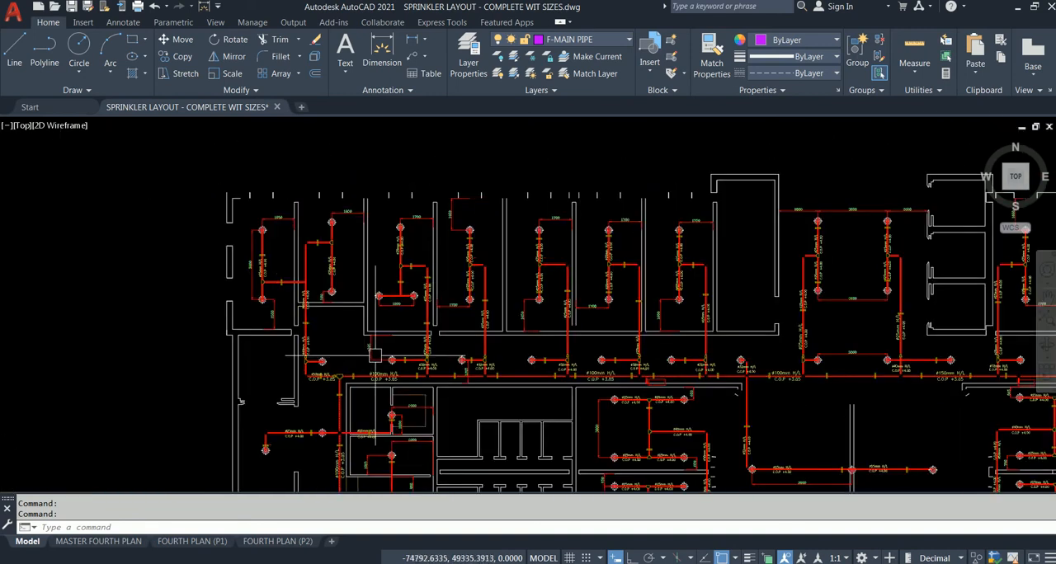
scroll(353, 269, down, 2)
mouse_move(364, 276)
middle_down()
mouse_move(203, 137)
mouse_move(207, 210)
middle_up()
scroll(355, 292, up, 2)
scroll(335, 293, up, 6)
mouse_move(274, 323)
middle_down()
mouse_move(402, 327)
mouse_move(508, 352)
middle_up()
mouse_move(303, 247)
middle_down()
mouse_move(391, 319)
mouse_move(510, 368)
middle_up()
mouse_move(262, 228)
middle_down()
mouse_move(378, 381)
mouse_move(409, 396)
middle_up()
scroll(213, 239, down, 4)
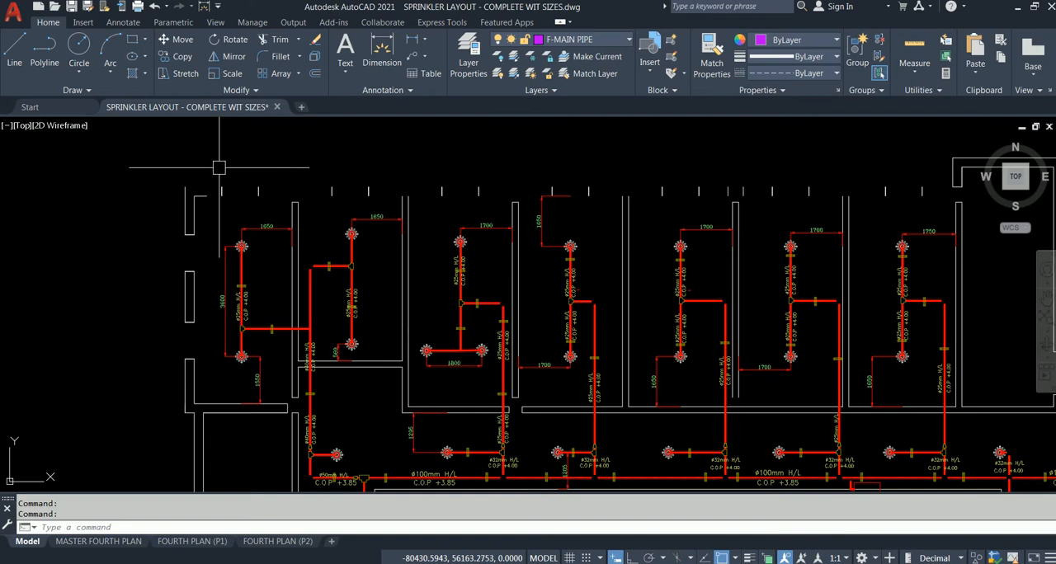
scroll(218, 166, up, 2)
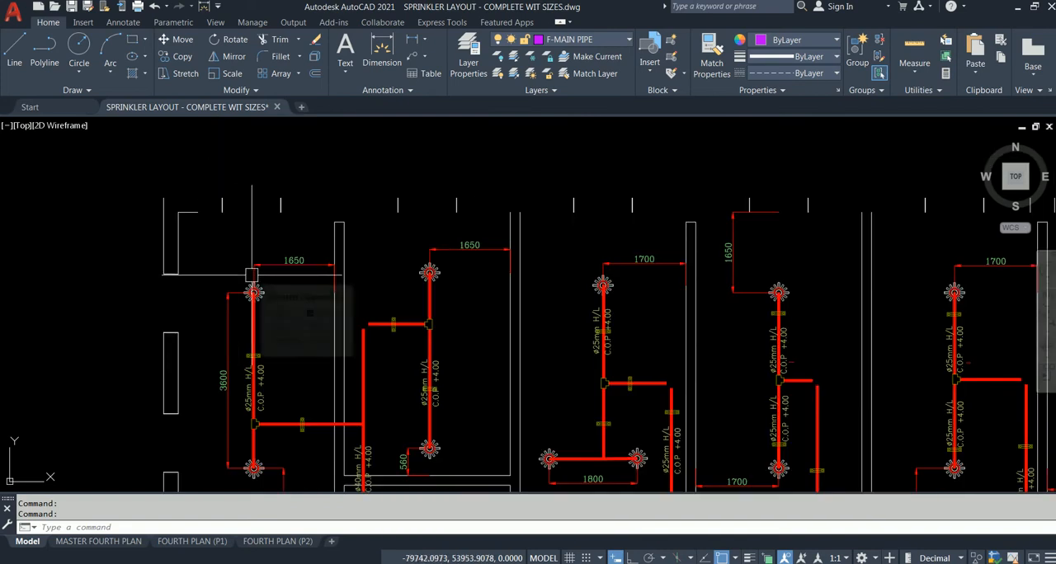
scroll(206, 148, down, 3)
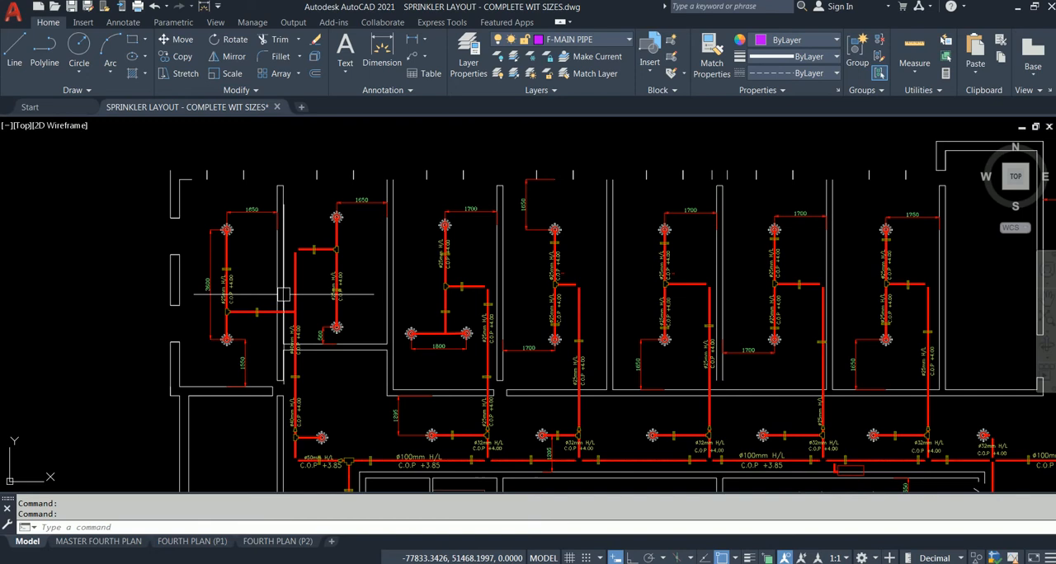
scroll(235, 266, up, 2)
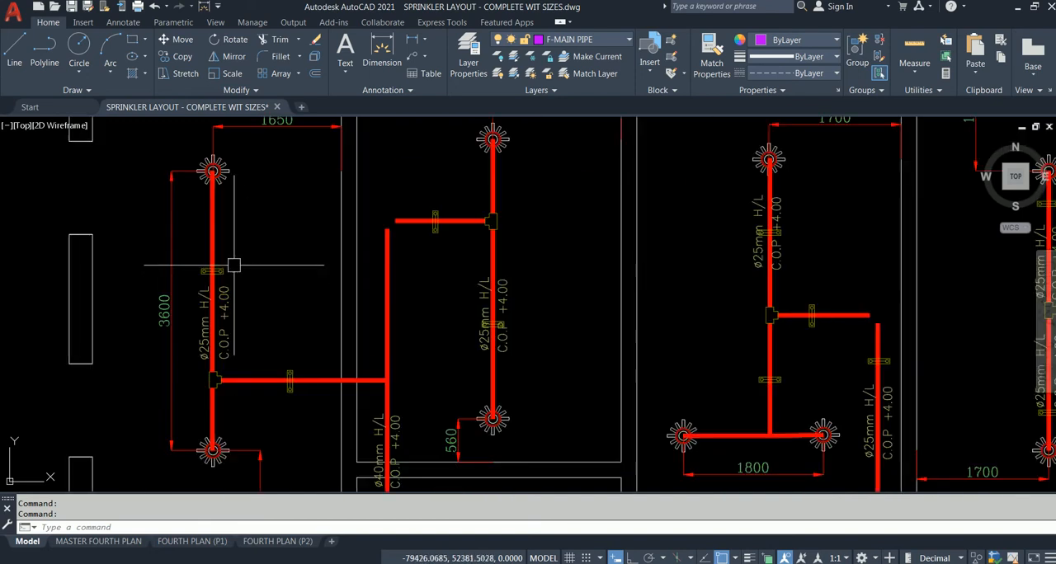
scroll(228, 326, down, 2)
middle_drag(233, 337, 207, 251)
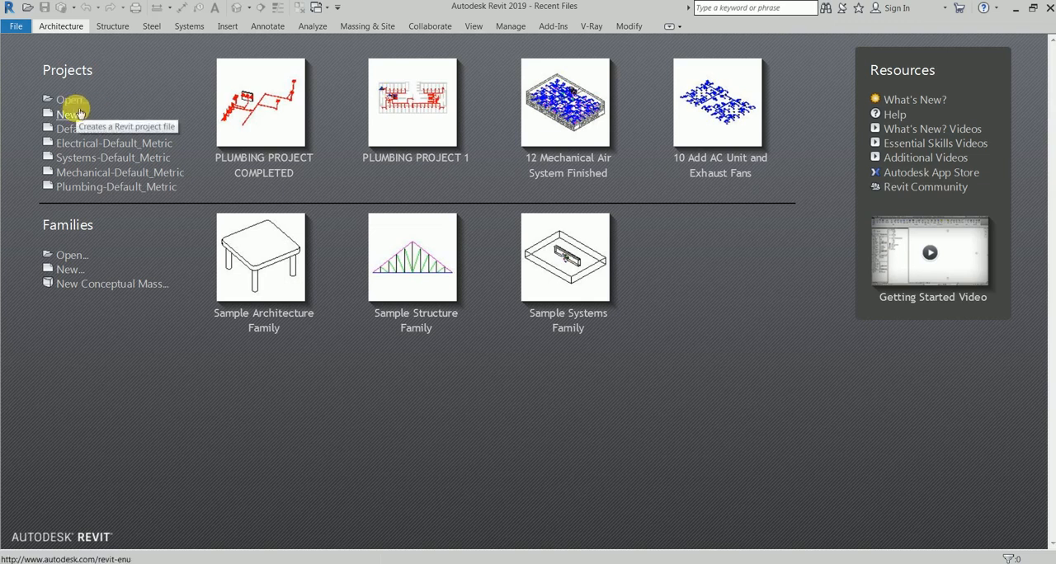
Switch to Revit, create a project from the Systems-Default_Metric template, and collapse the Electrical and Plumbing view groups
click(146, 159)
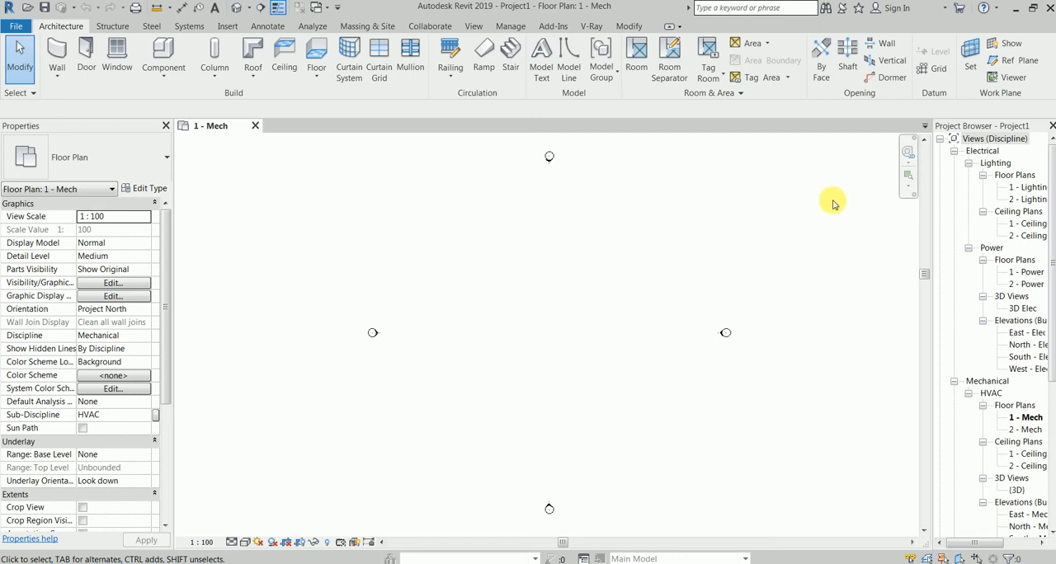
click(954, 151)
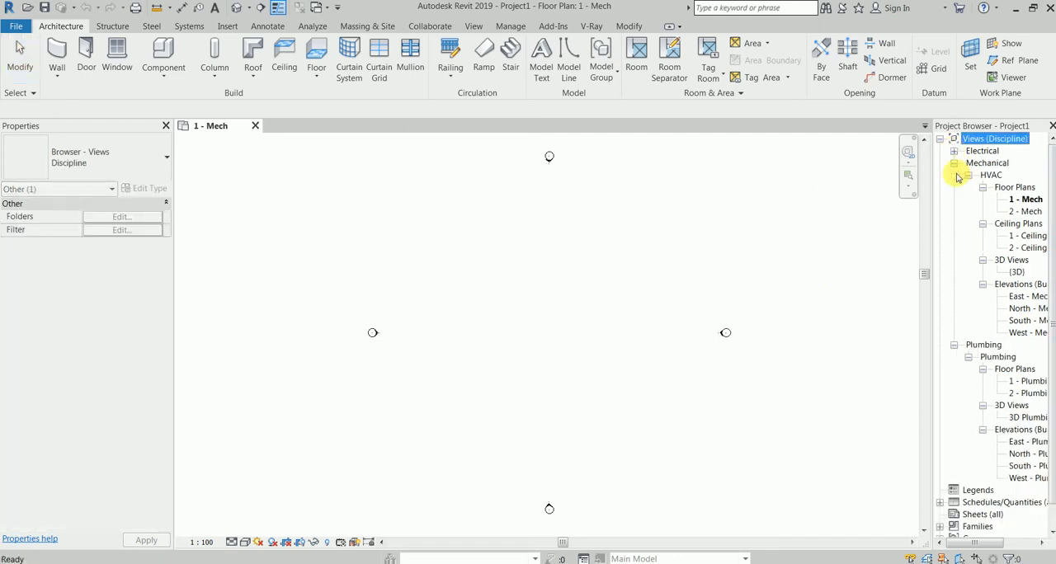
click(954, 345)
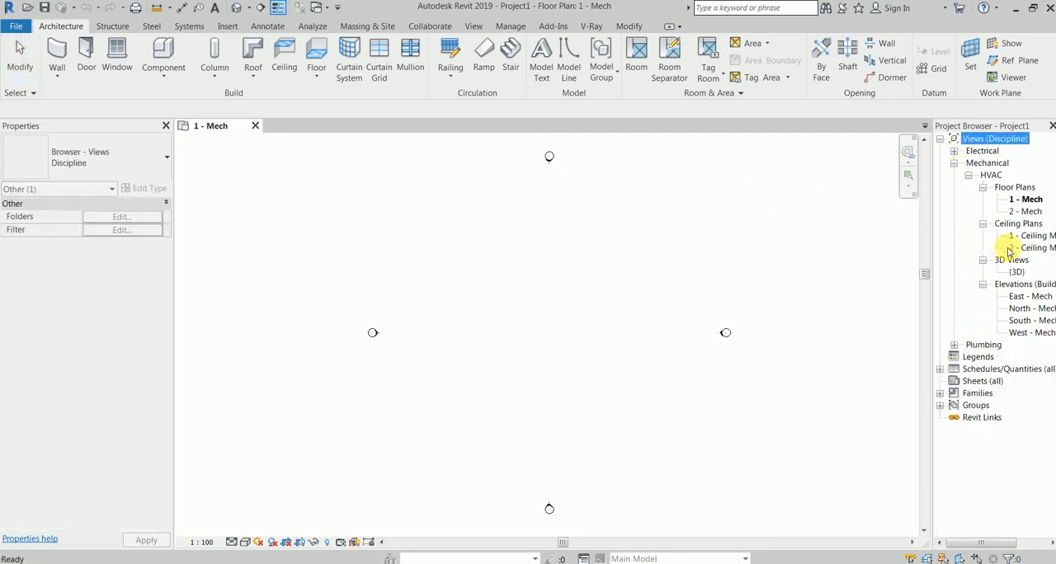
Review the Sprinkler tool and the floor and ceiling plan views under the HVAC and Plumbing groups
click(190, 28)
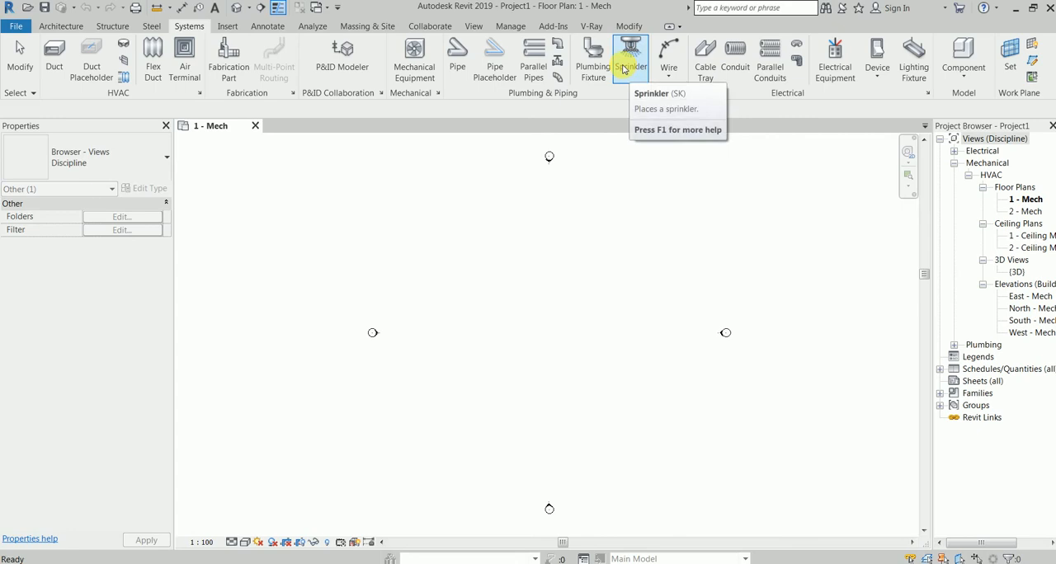
click(536, 262)
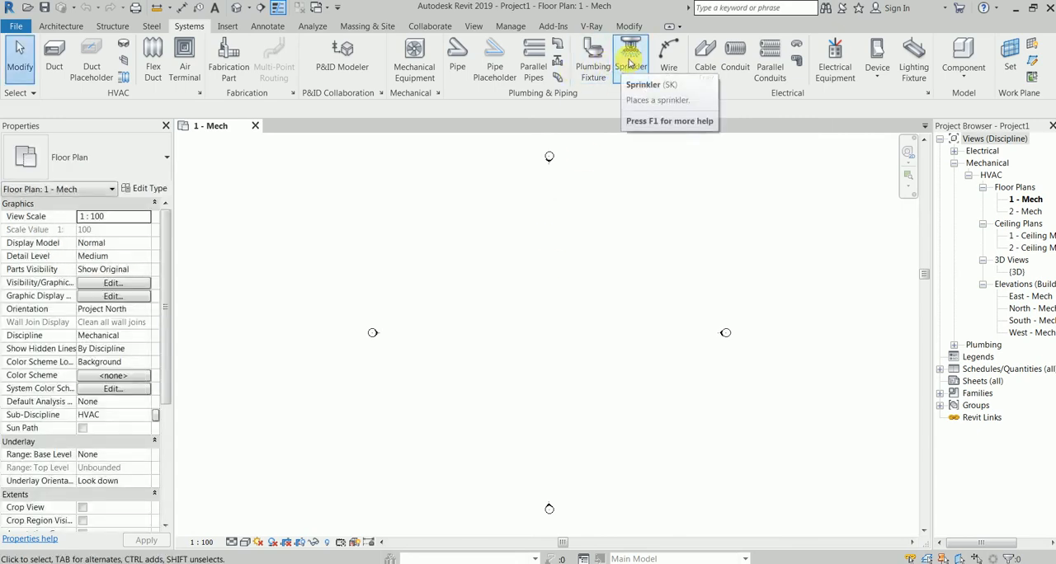
click(989, 176)
click(1031, 200)
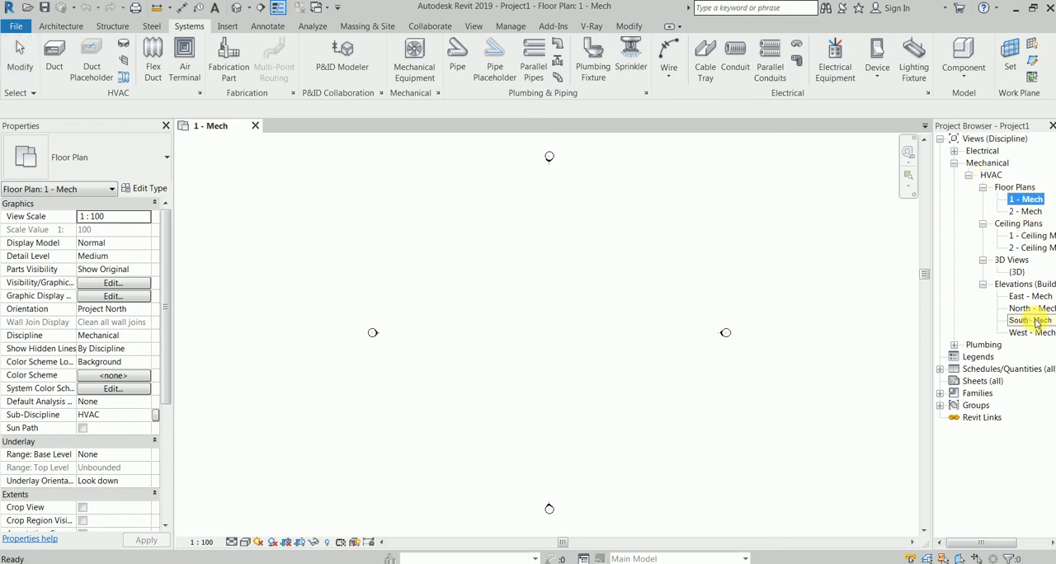
click(1031, 236)
ctrl+click(1031, 248)
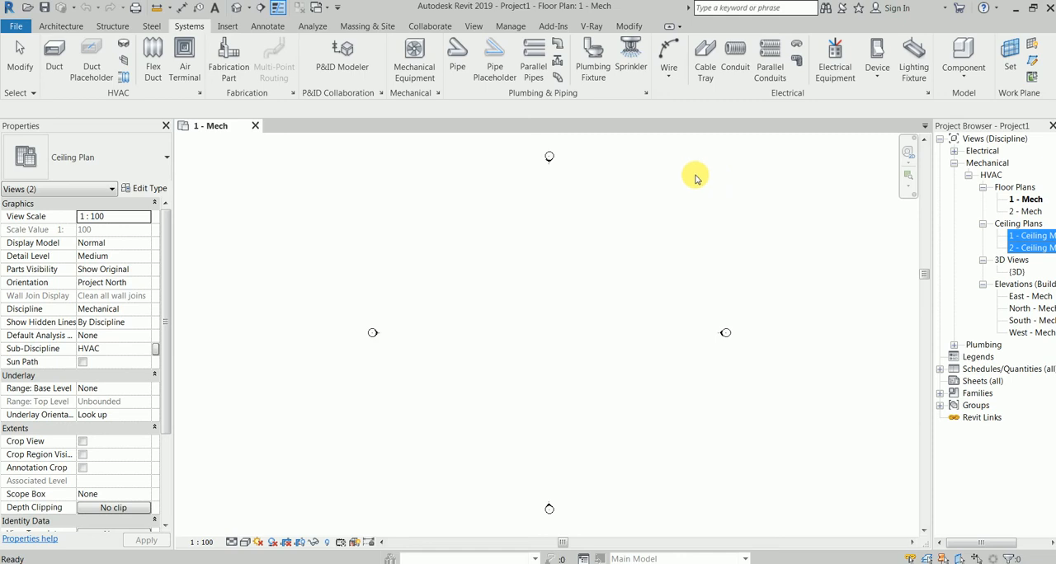
click(955, 345)
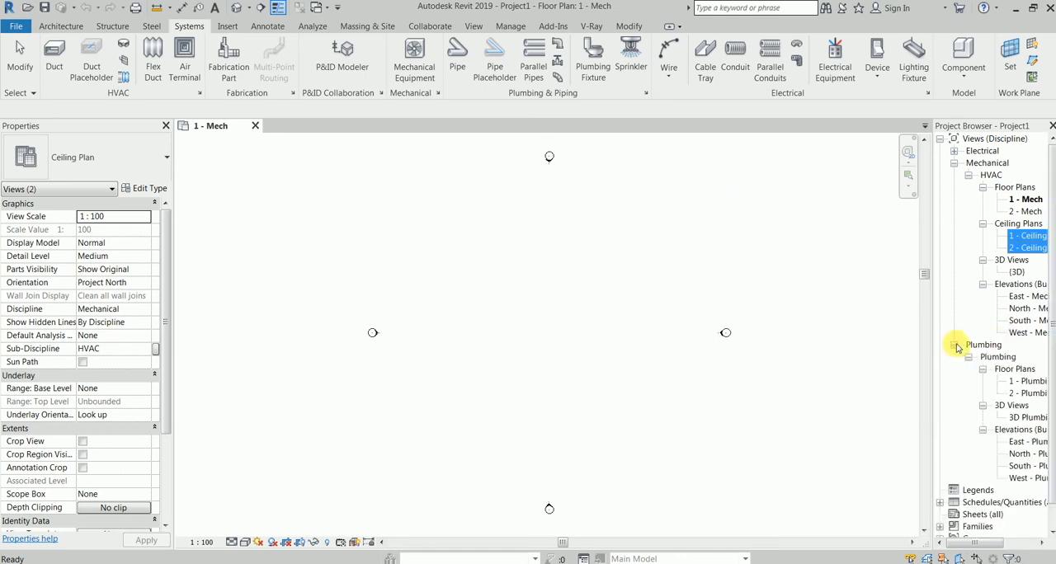
click(955, 347)
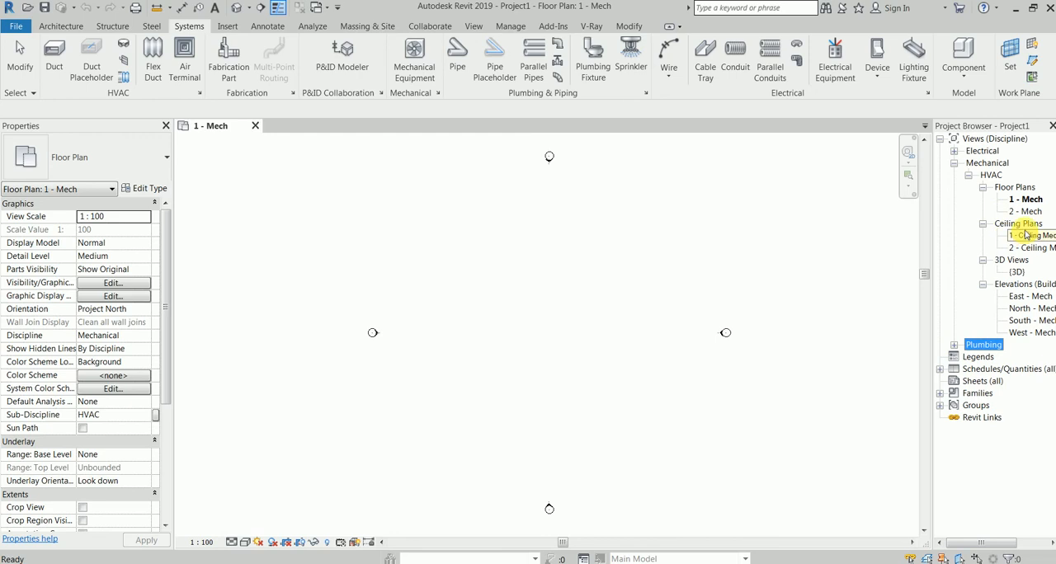
click(752, 203)
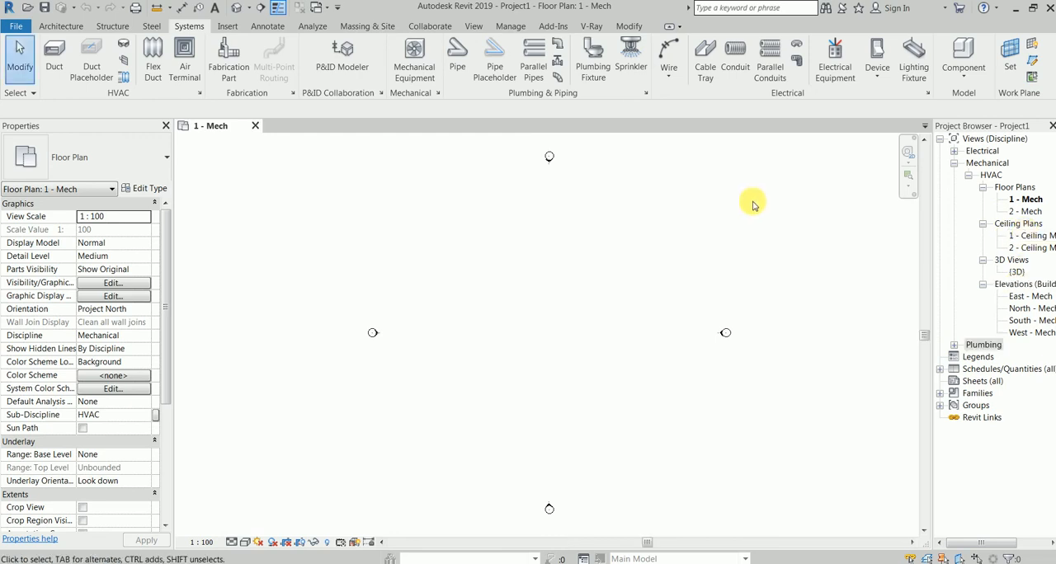
click(1025, 200)
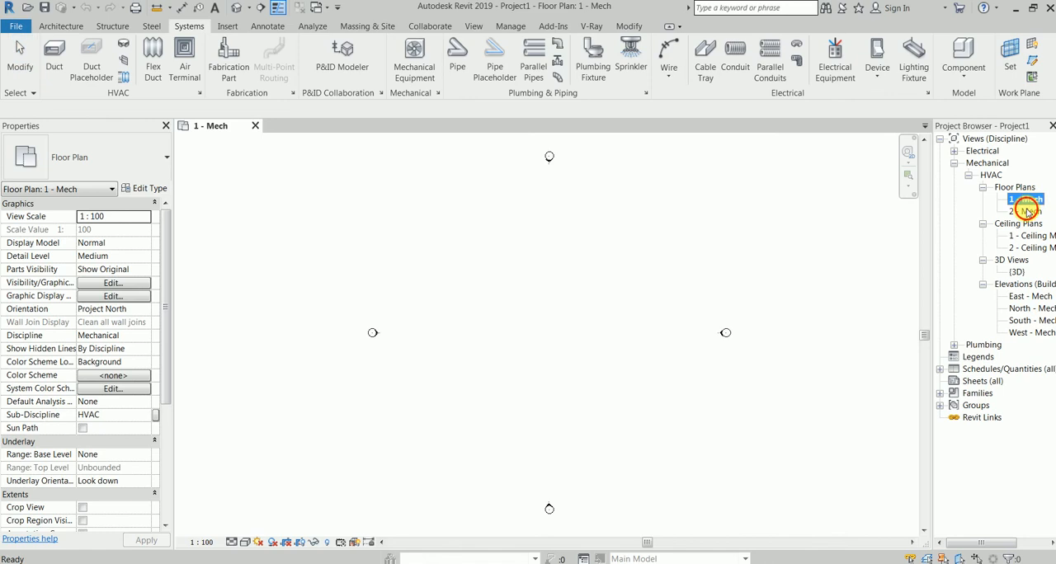
ctrl+click(1028, 212)
ctrl+click(1023, 236)
ctrl+click(1023, 248)
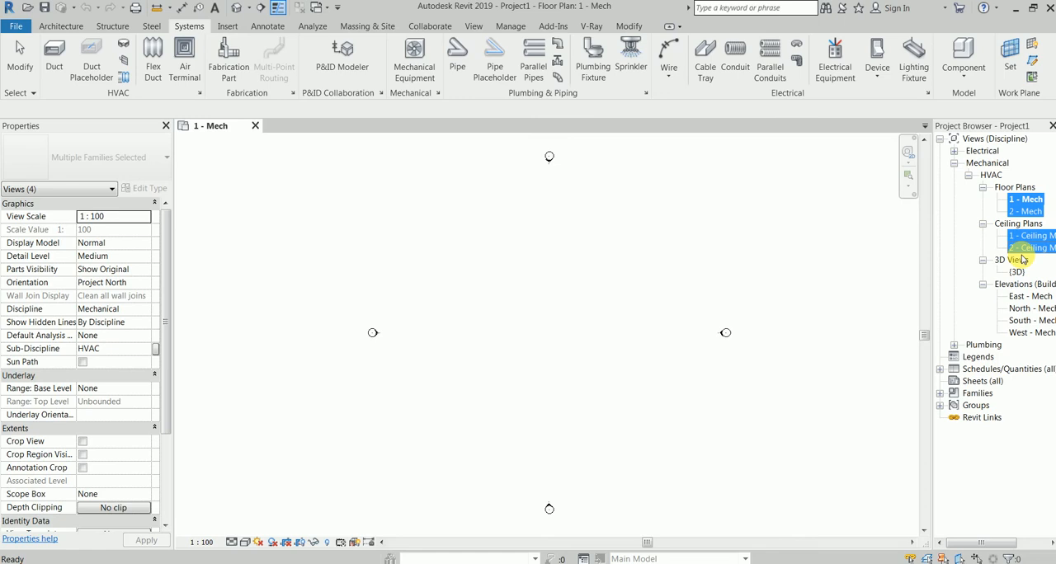
right_click(1018, 204)
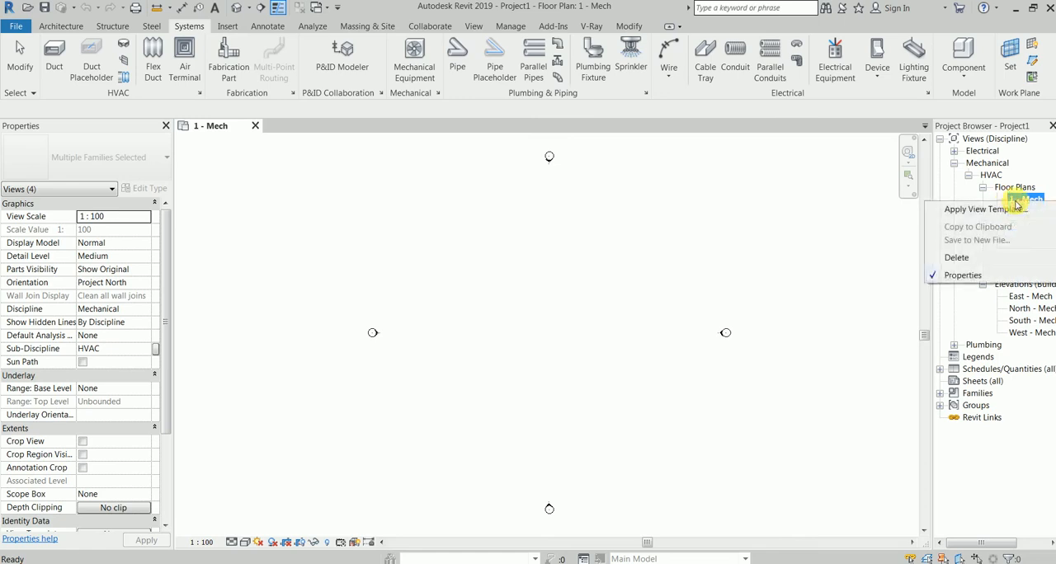
click(858, 203)
ctrl+click(1025, 212)
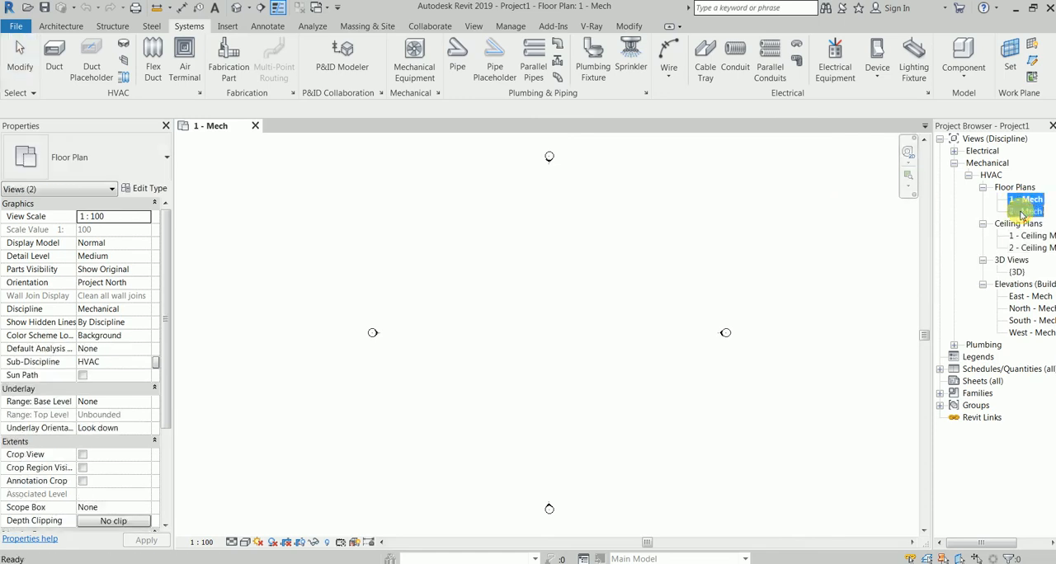
right_click(1023, 213)
Duplicate the HVAC floor plan views 1 - Mech and 2 - Mech
click(1025, 202)
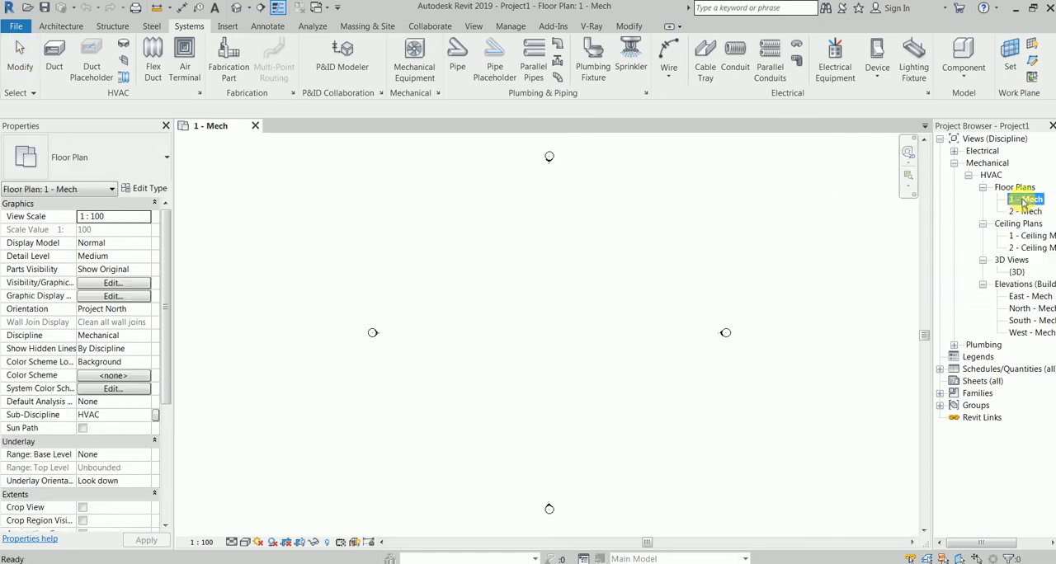
right_click(1025, 201)
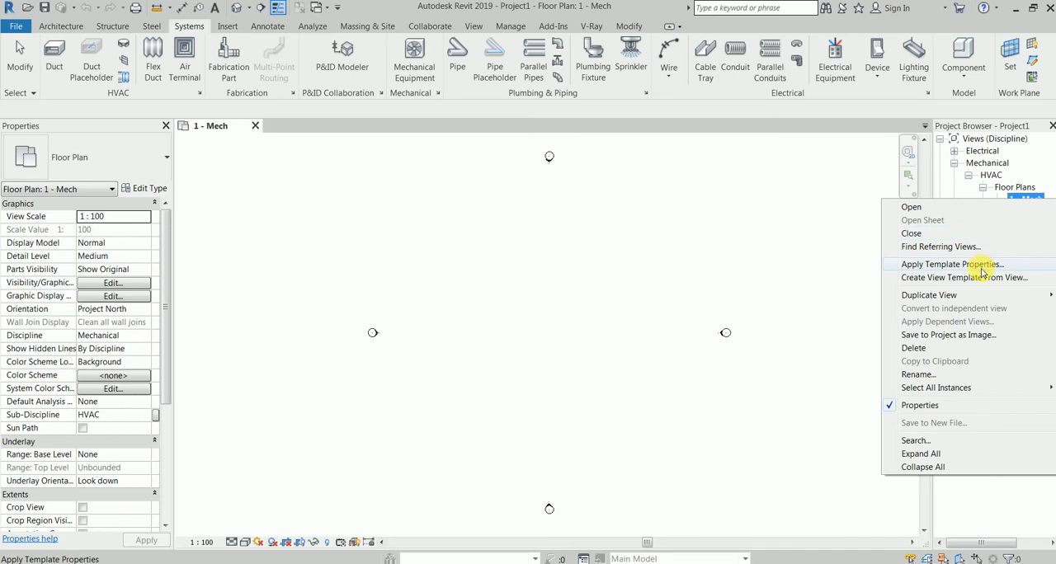
mouse_move(967, 299)
click(843, 297)
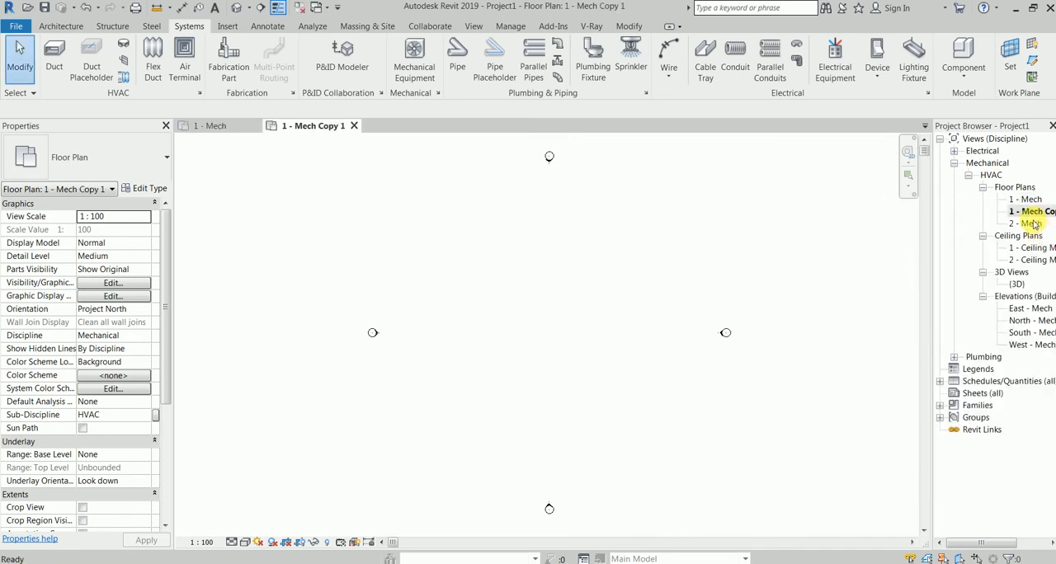
click(1027, 224)
right_click(1029, 226)
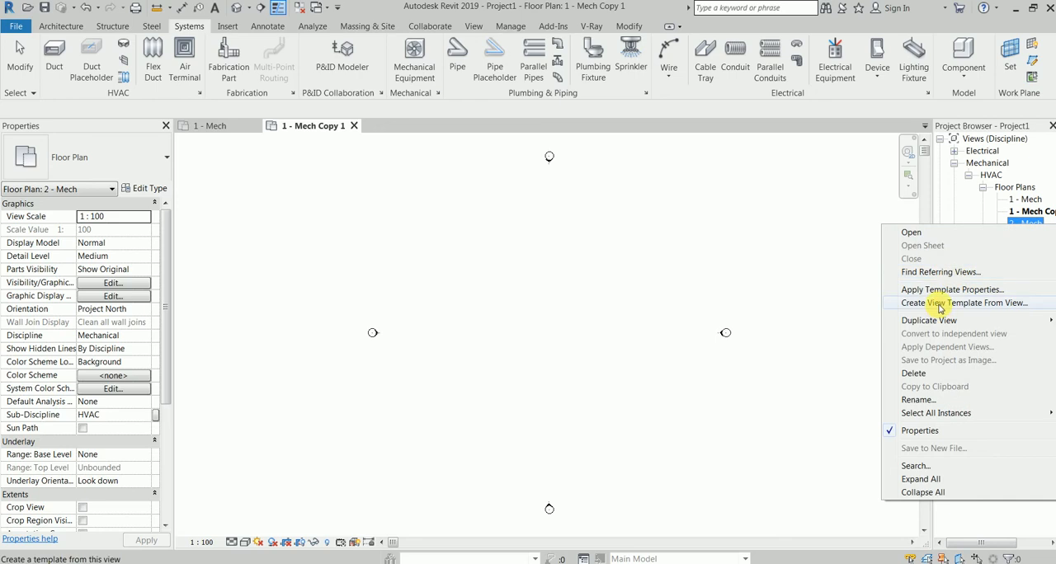
mouse_move(945, 320)
click(853, 322)
Duplicate the HVAC ceiling plan views 1 - Ceiling Mech and 2 - Ceiling Mech
click(1032, 260)
right_click(1027, 262)
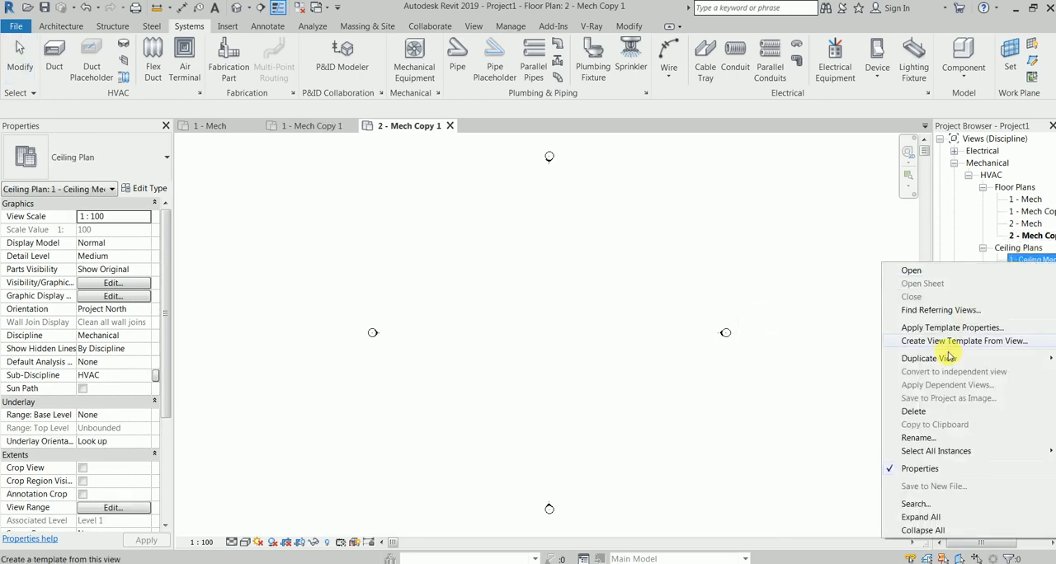
mouse_move(943, 358)
click(912, 422)
click(1027, 283)
right_click(1027, 283)
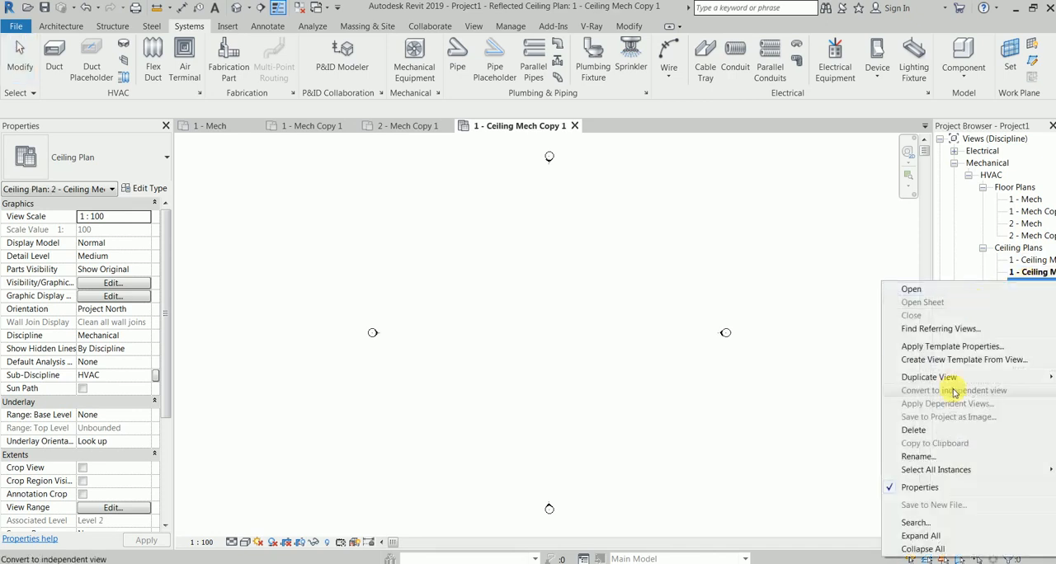
mouse_move(938, 377)
click(843, 379)
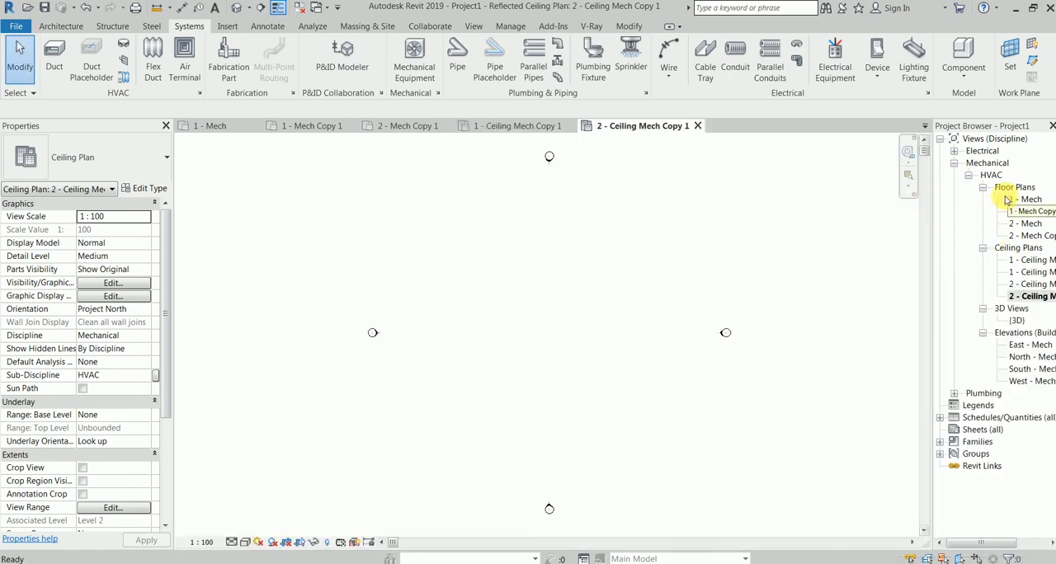
Inspect the names of the duplicated plan views and how the discipline and sub-discipline properties group them
drag(975, 547, 1006, 546)
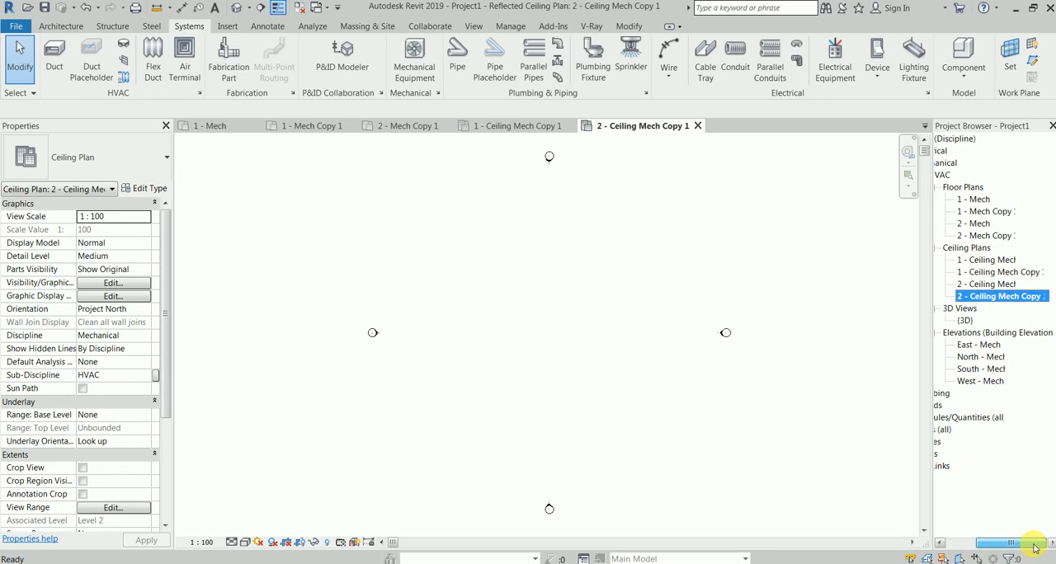
click(986, 212)
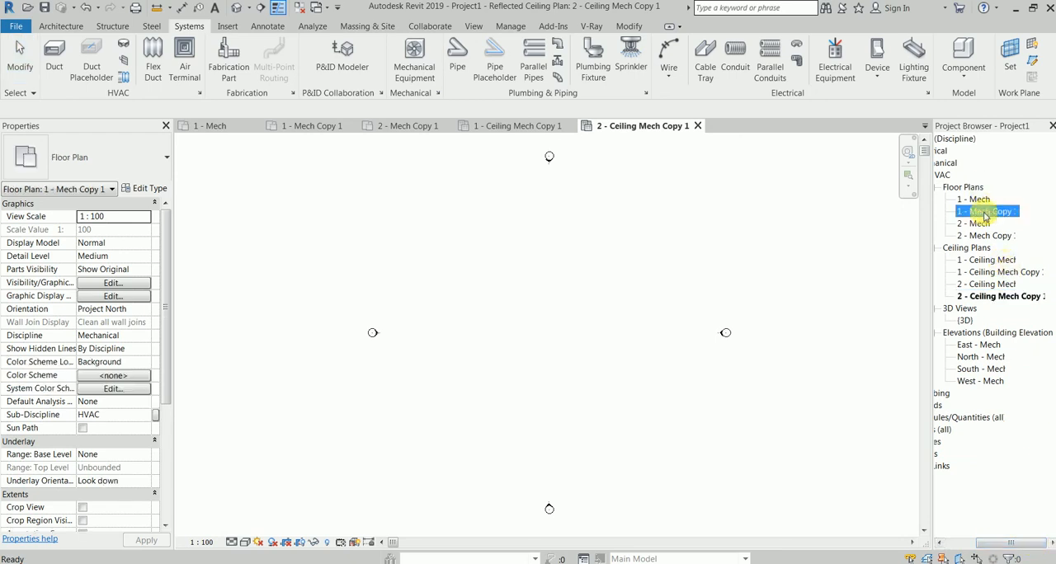
drag(1012, 548, 1012, 548)
drag(987, 551, 1003, 550)
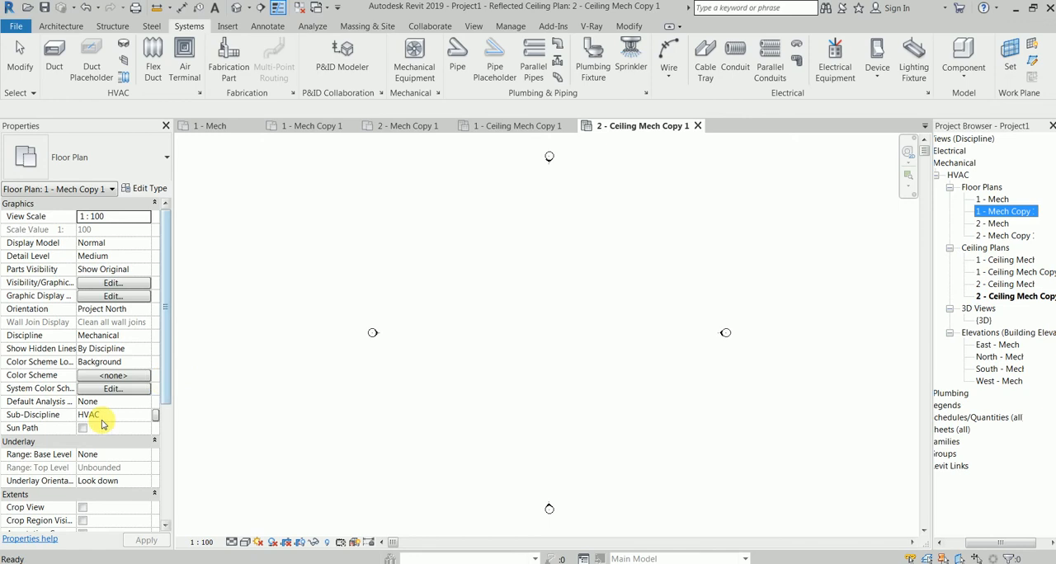
click(956, 166)
click(957, 175)
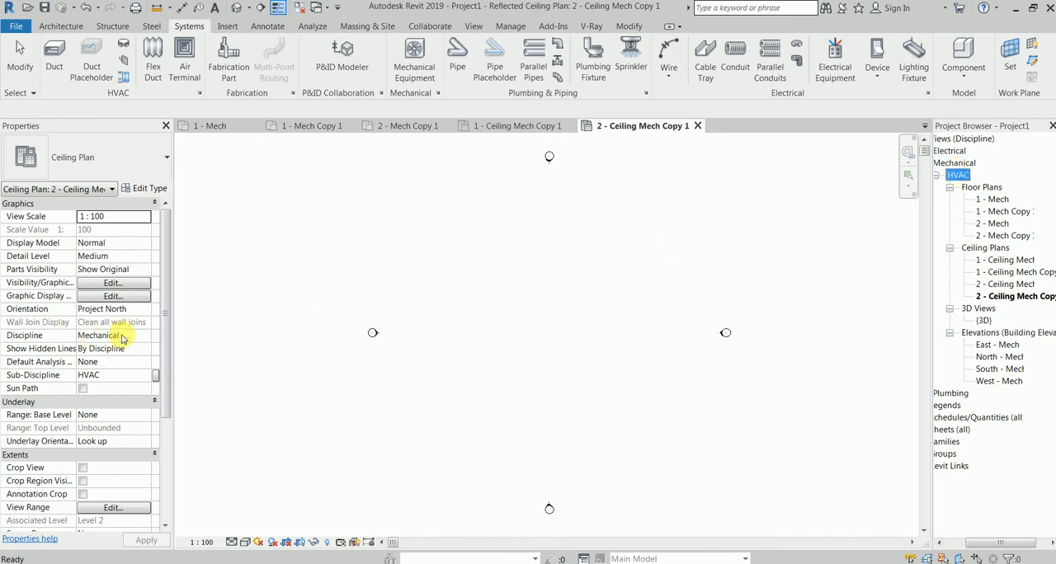
scroll(158, 377, down, 5)
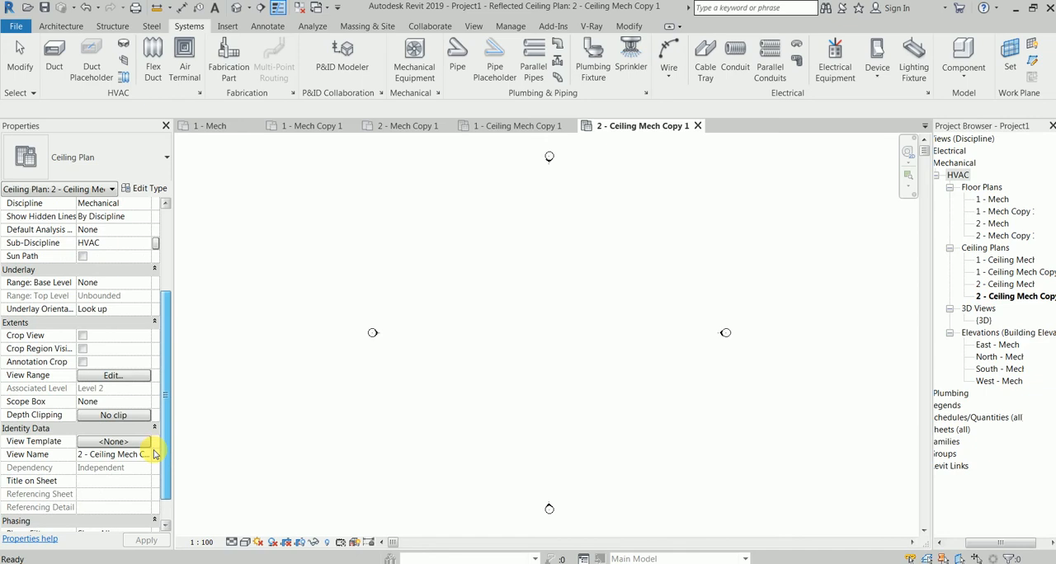
scroll(153, 429, up, 3)
scroll(155, 395, up, 2)
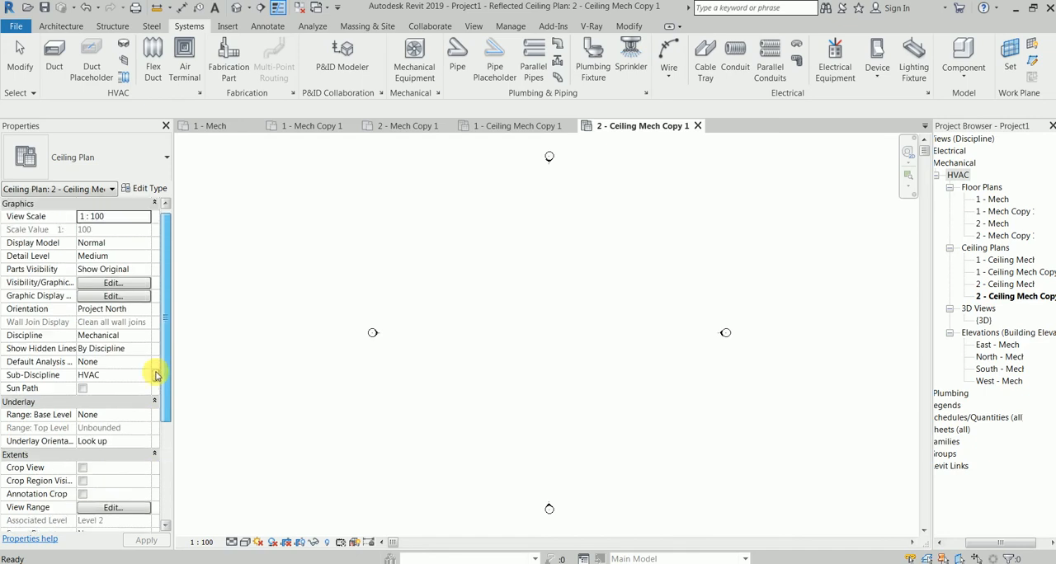
Try to set the sub-discipline of the duplicated floor plan 1 - Mech Copy 1 to FF
click(1006, 212)
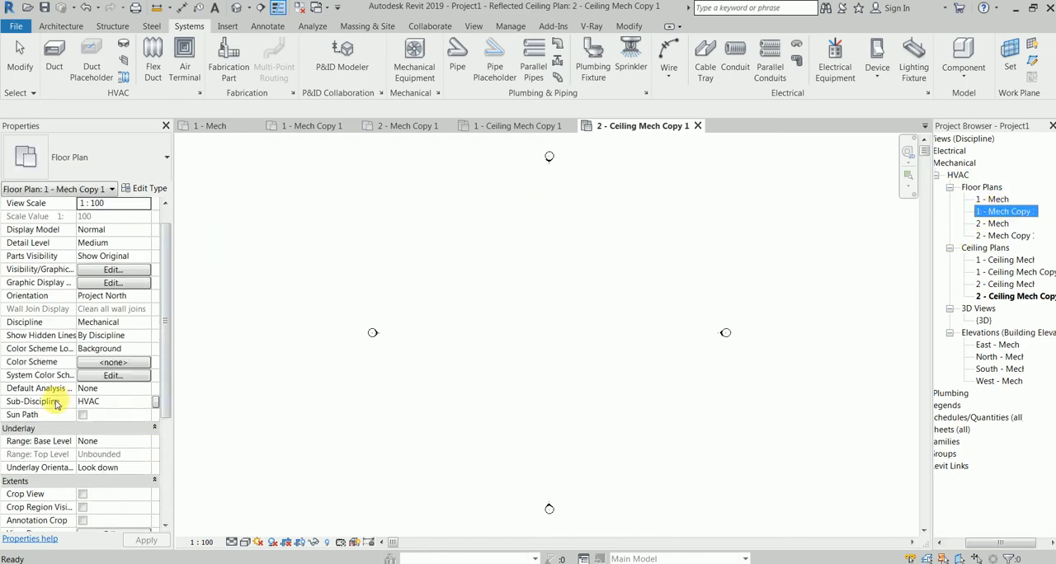
click(105, 403)
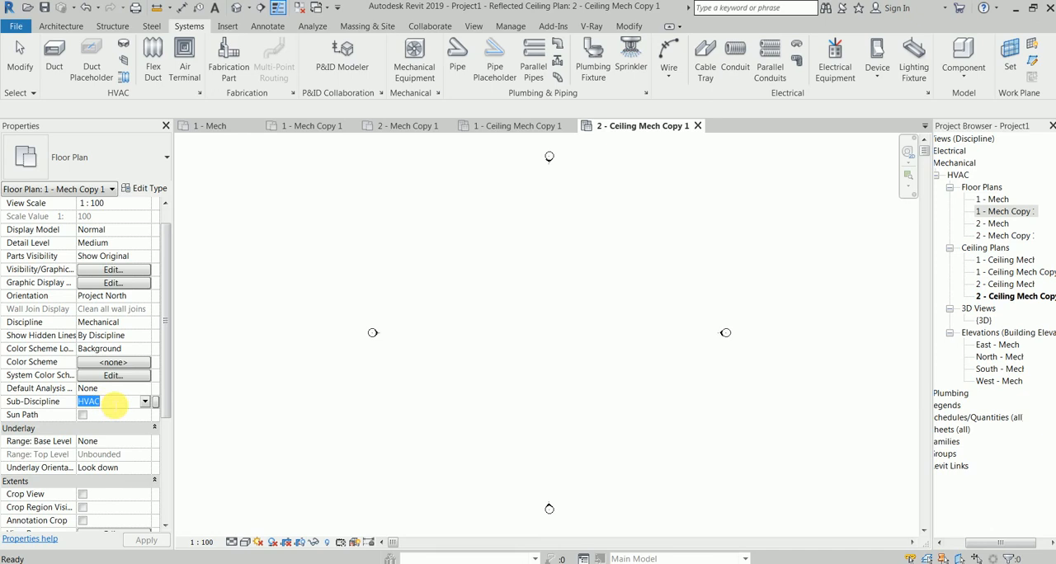
text(FF)
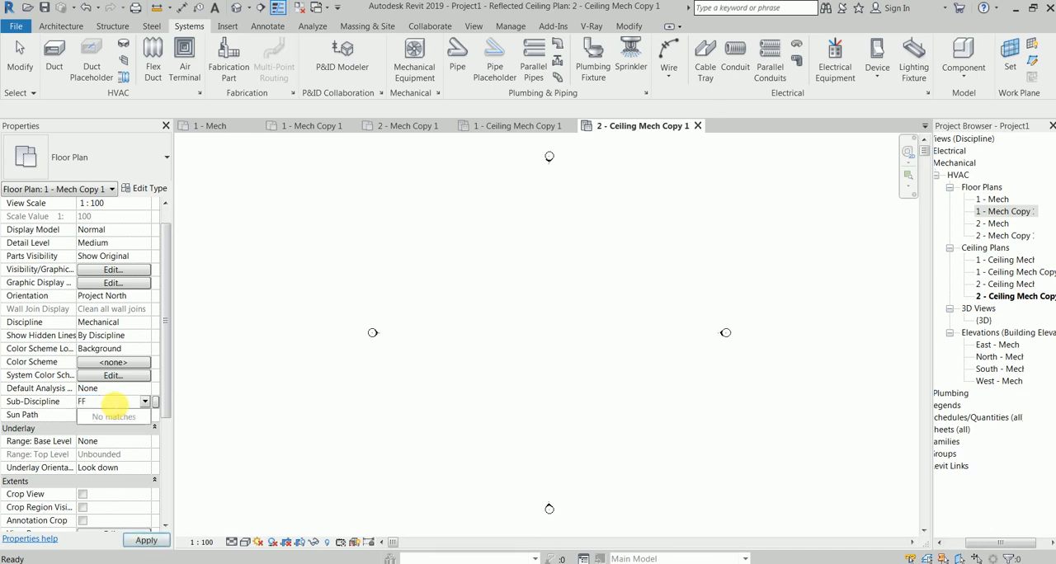
click(138, 539)
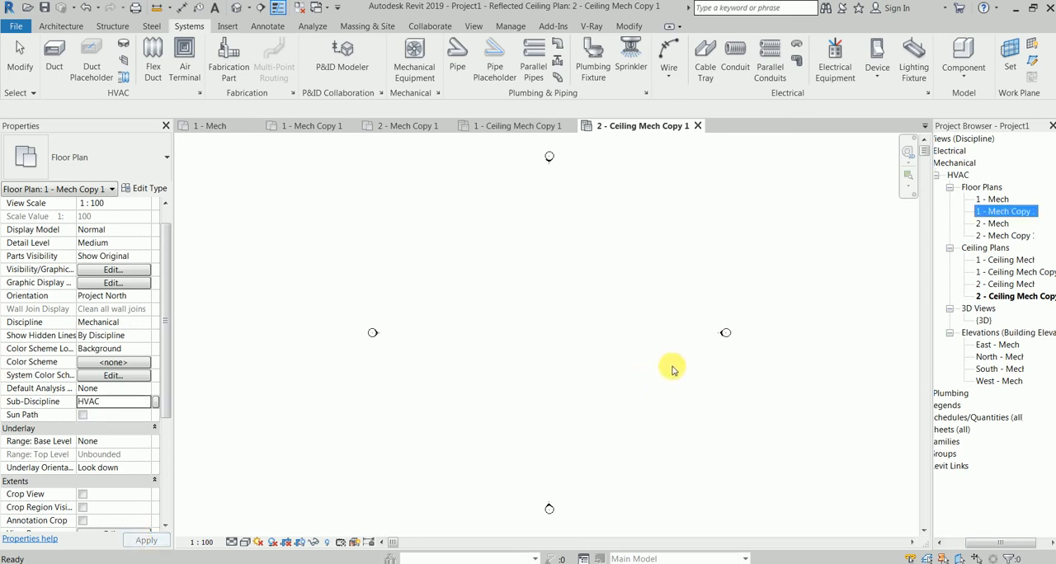
Try to set the sub-discipline of all four duplicated floor and ceiling plan views to FF together
click(997, 246)
click(993, 199)
click(1002, 211)
ctrl+click(1007, 236)
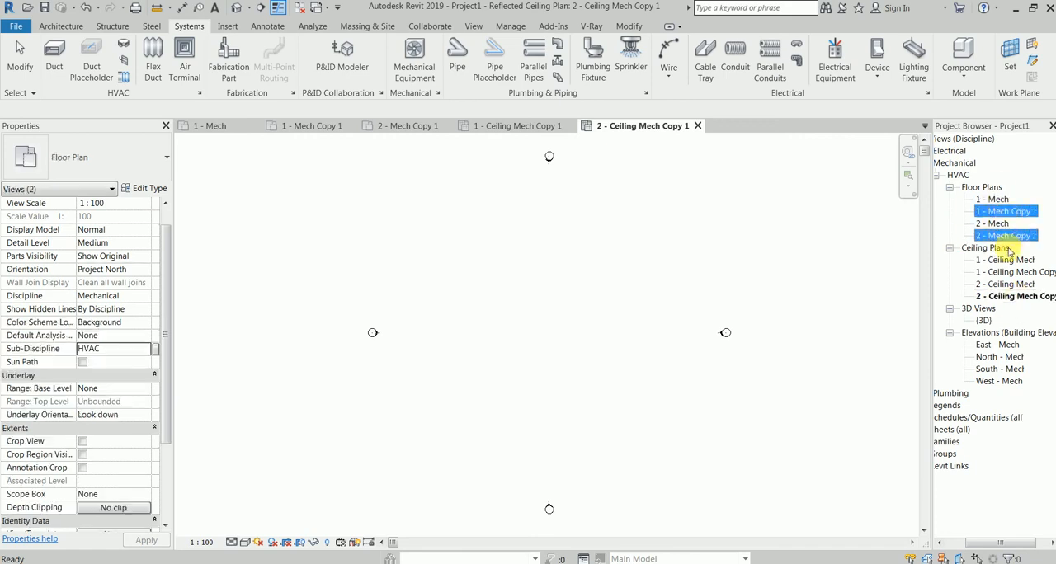
click(1006, 296)
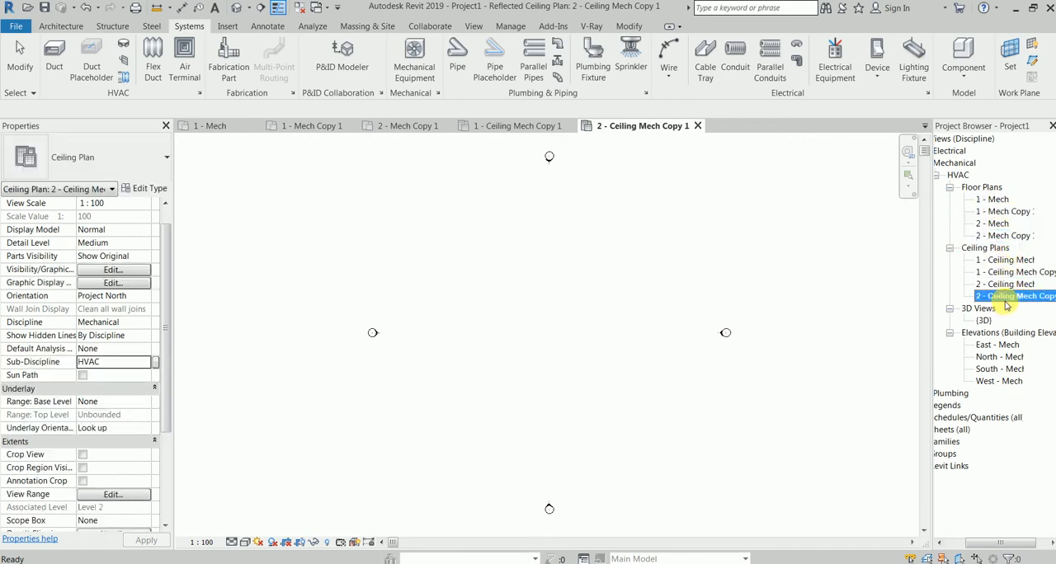
ctrl+click(1007, 273)
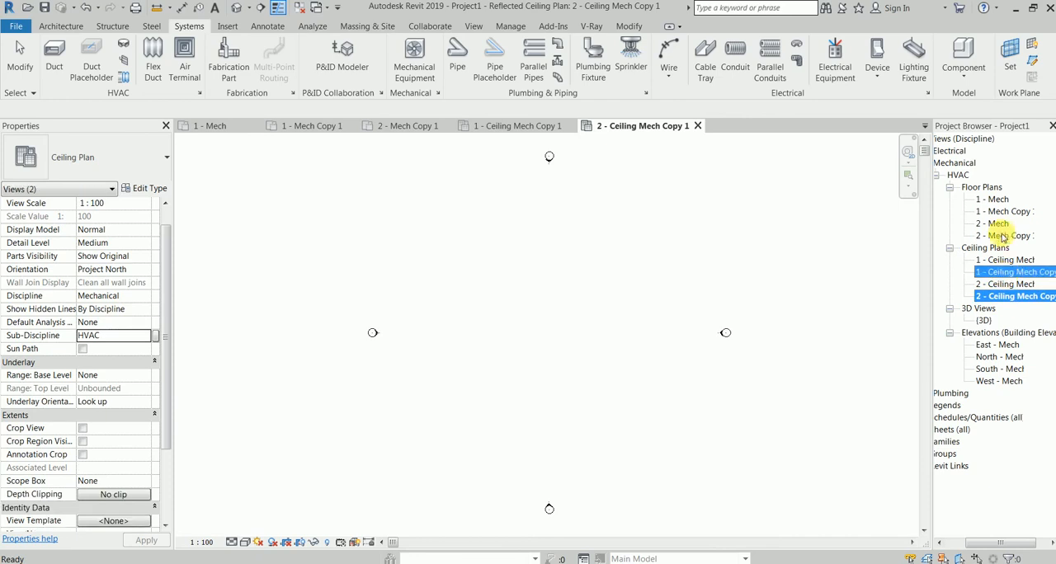
ctrl+click(1005, 236)
ctrl+click(1005, 212)
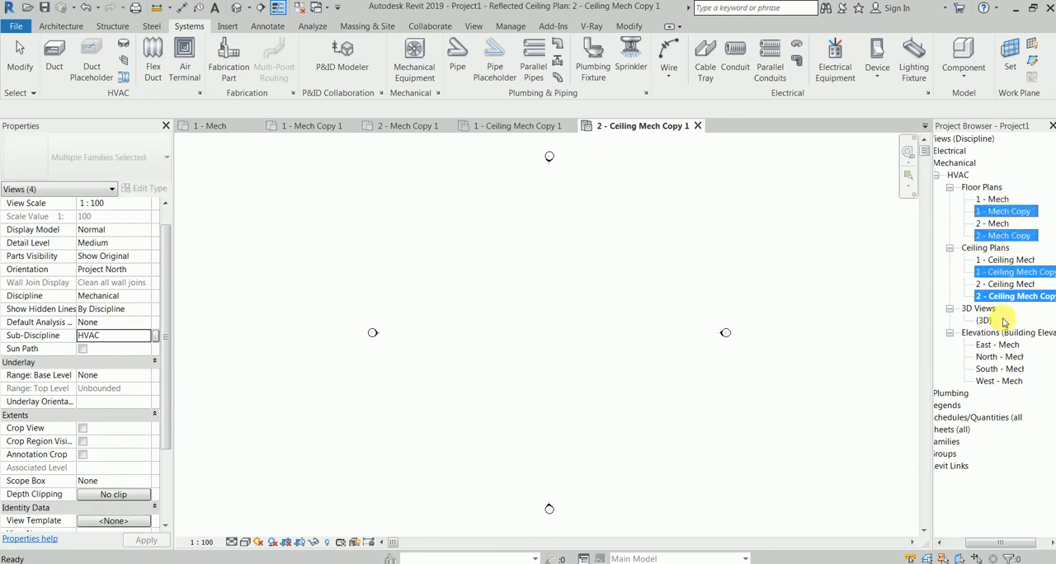
click(111, 335)
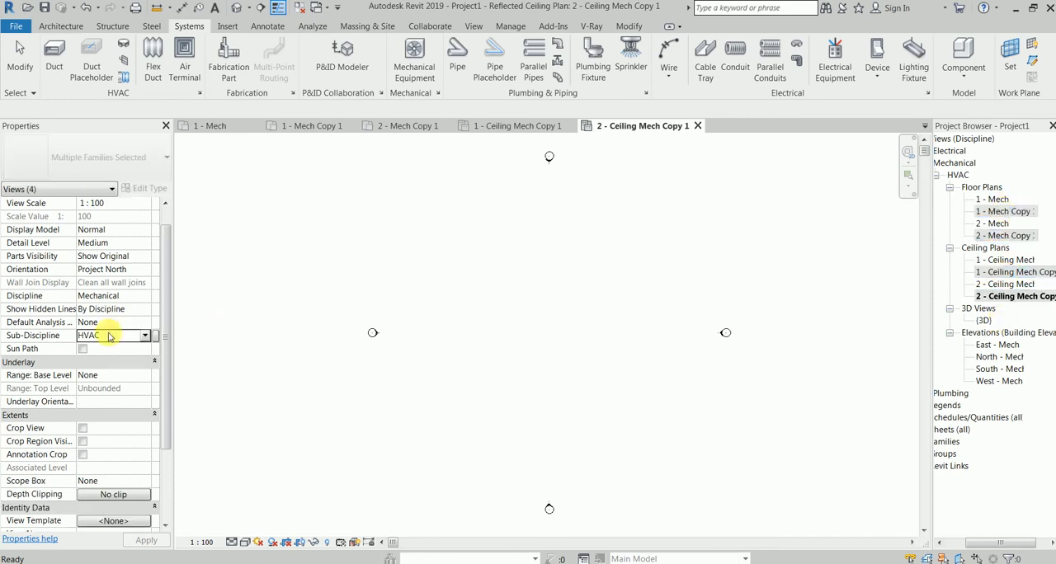
click(145, 335)
click(118, 337)
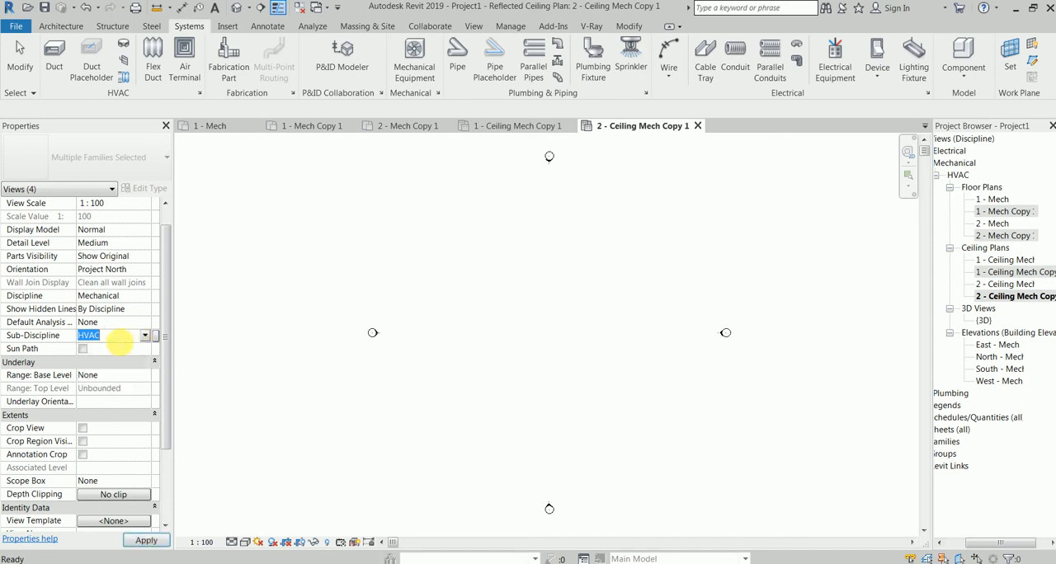
text(FF)
click(141, 539)
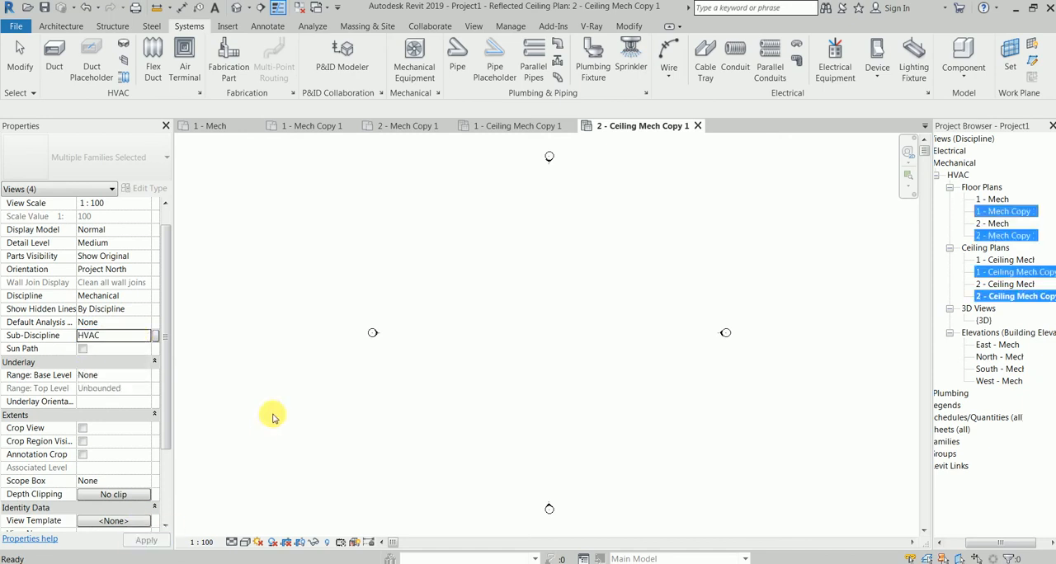
click(224, 325)
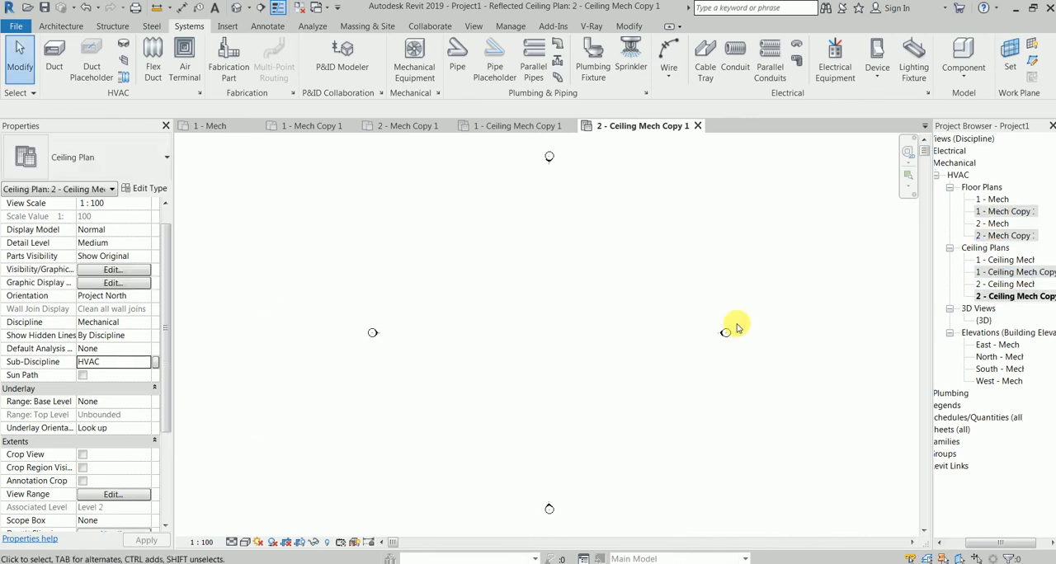
Set the sub-discipline of the floor plan 1 - Mech Copy 1 alone to FF
click(1011, 213)
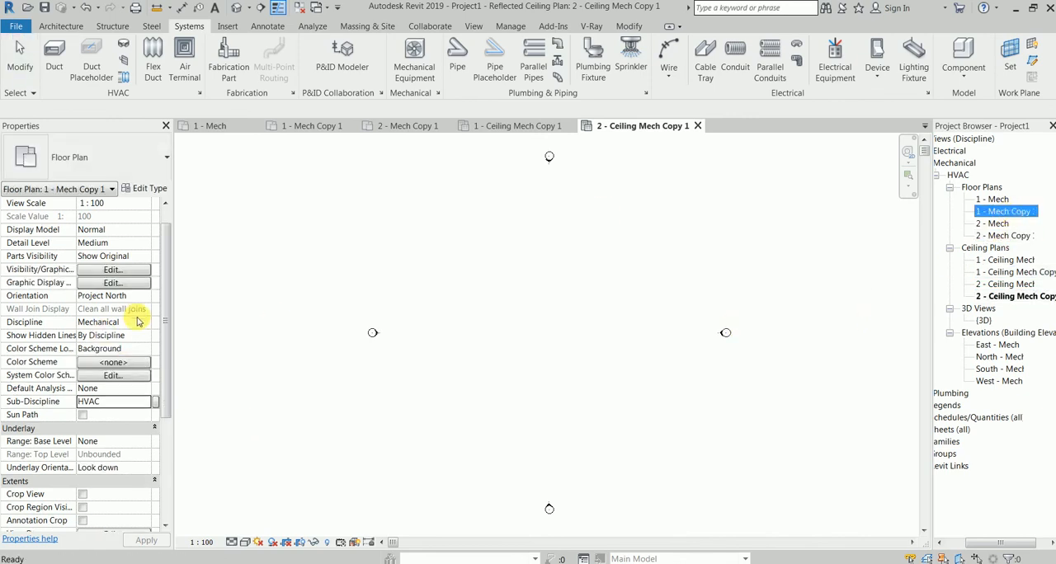
click(132, 401)
text(FF)
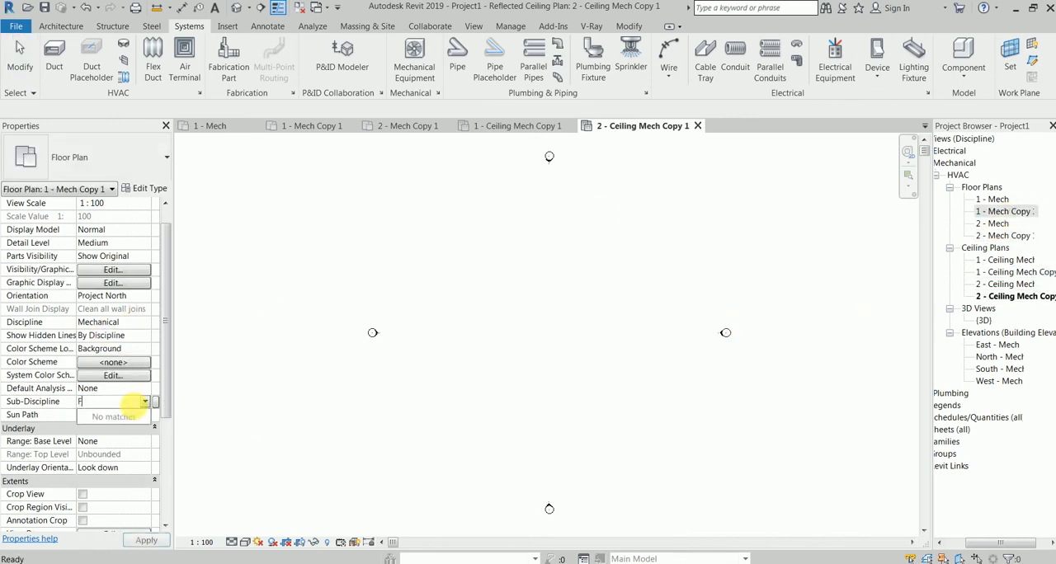
click(146, 540)
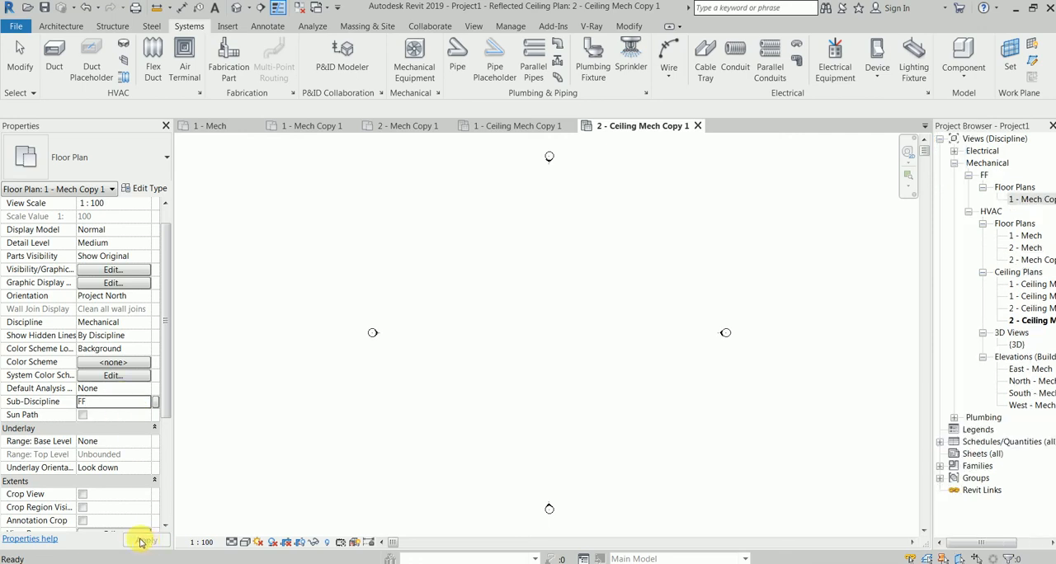
Set the sub-discipline of floor plan 2 - Mech Copy 1 and both duplicated ceiling plans to FF
click(1036, 260)
ctrl+click(1031, 296)
ctrl+click(1035, 322)
click(143, 336)
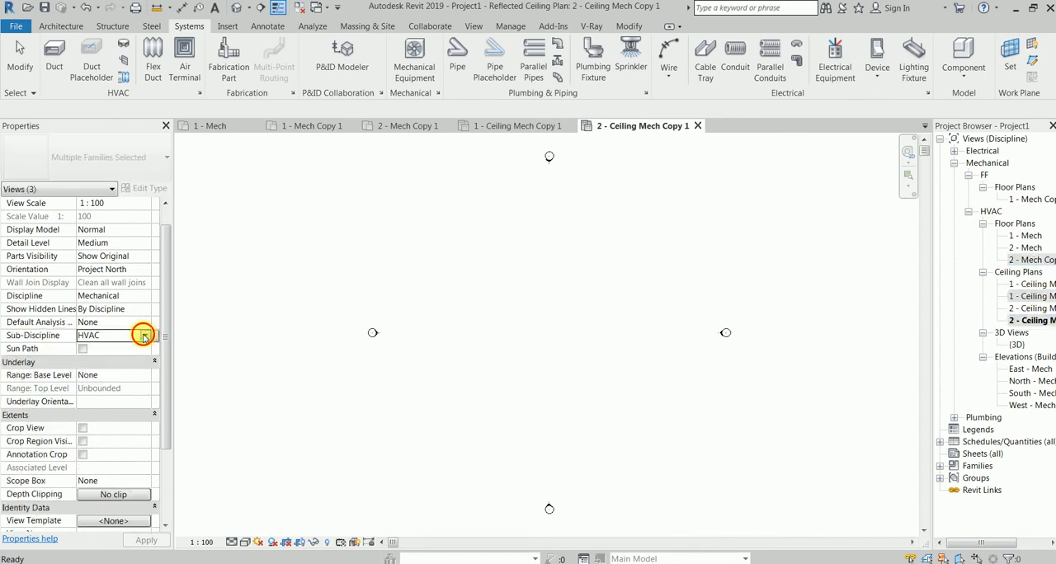
click(144, 336)
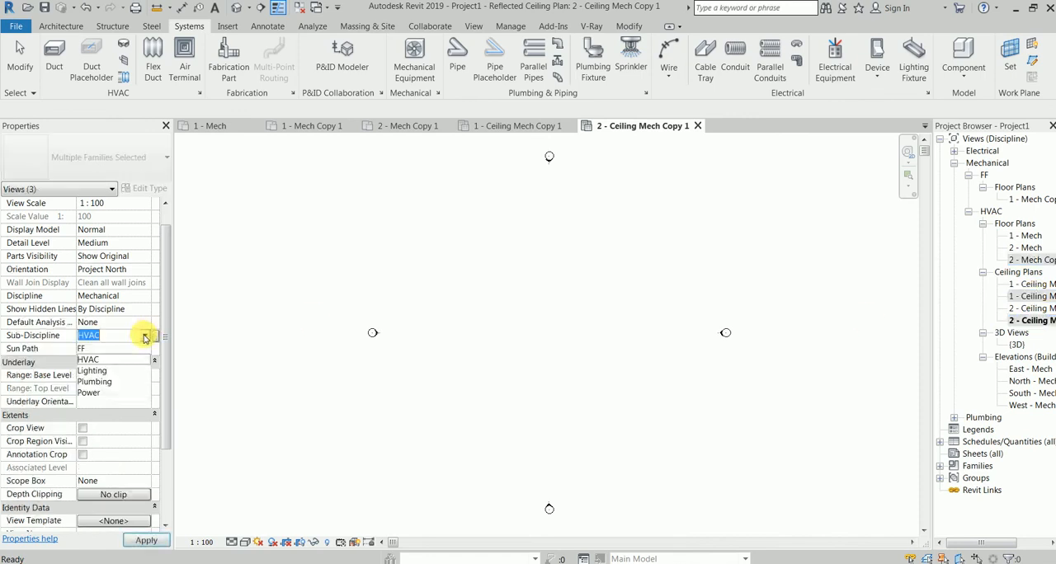
click(96, 349)
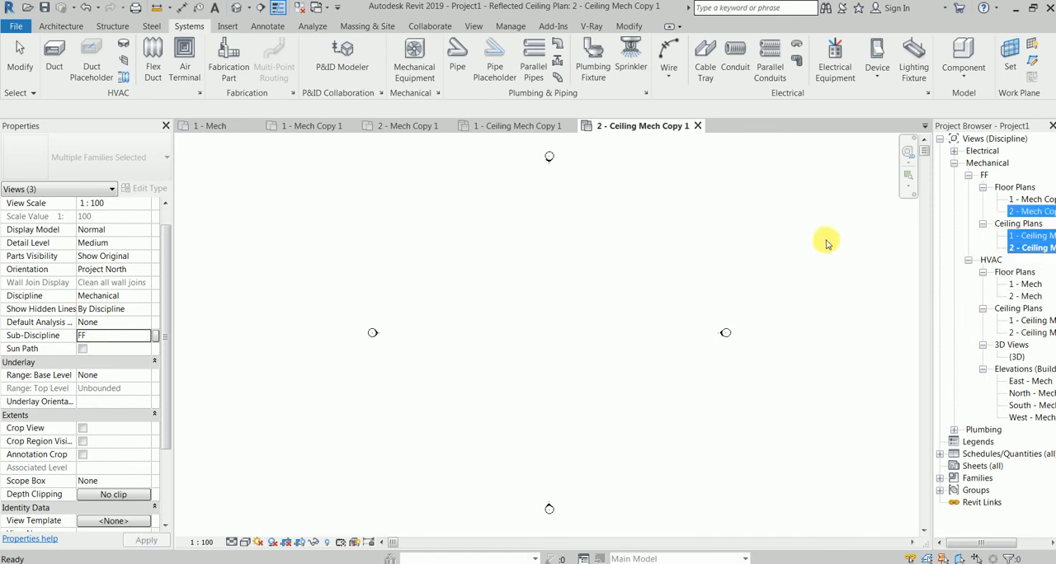
click(858, 239)
Duplicate the {3D} view in the HVAC group
click(1031, 200)
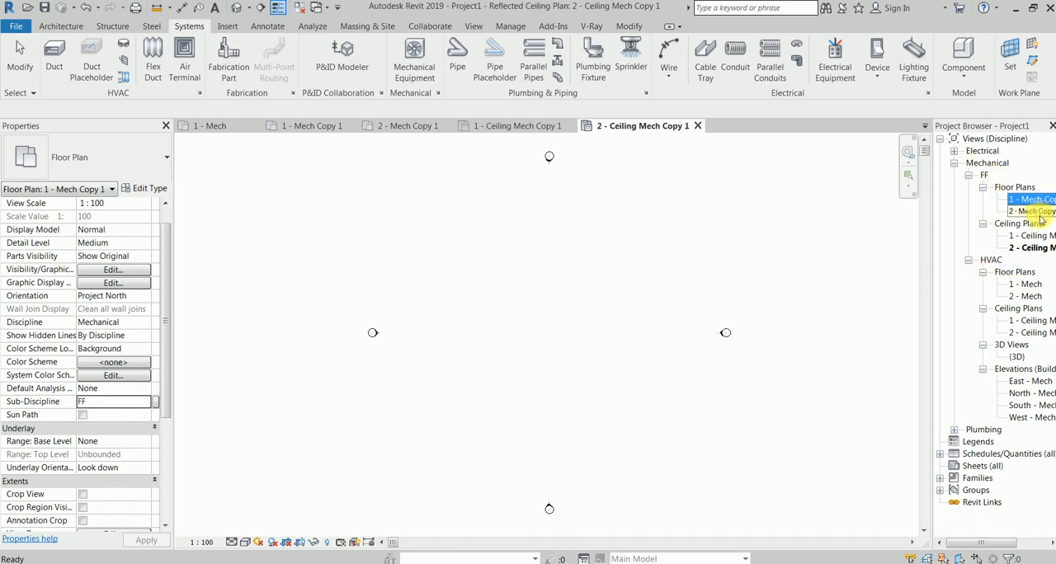
click(1018, 357)
right_click(1018, 352)
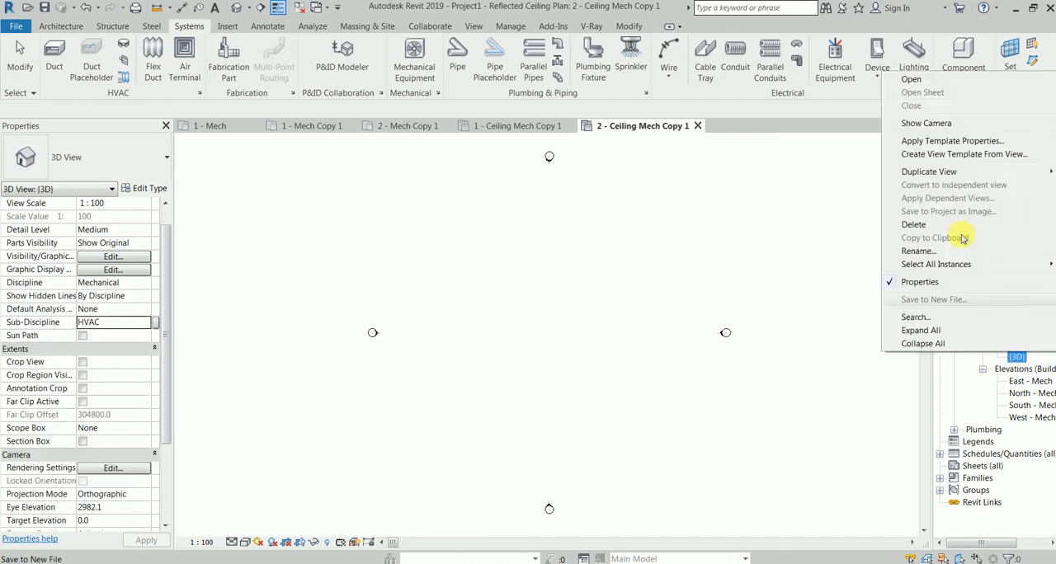
click(857, 171)
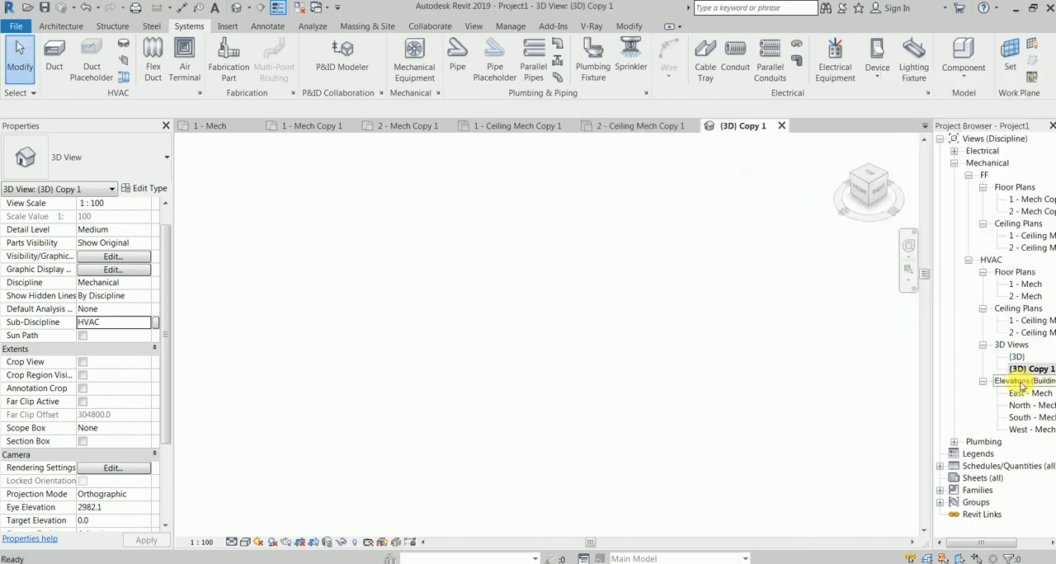
Set the sub-discipline of the East, North, South and West - Mech elevations to FF
click(1028, 393)
shift+click(1023, 418)
shift+click(1020, 430)
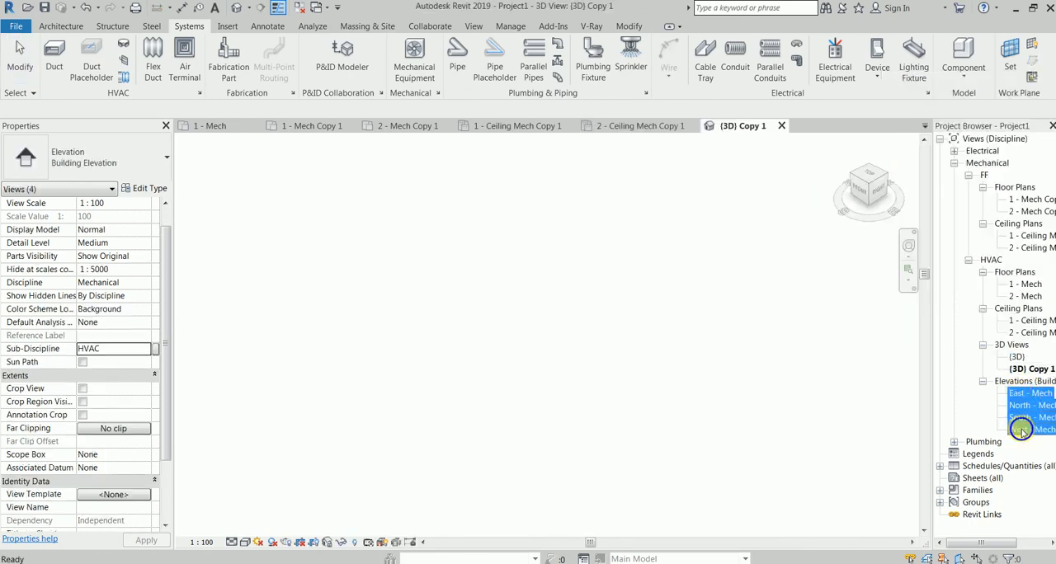
right_click(1023, 433)
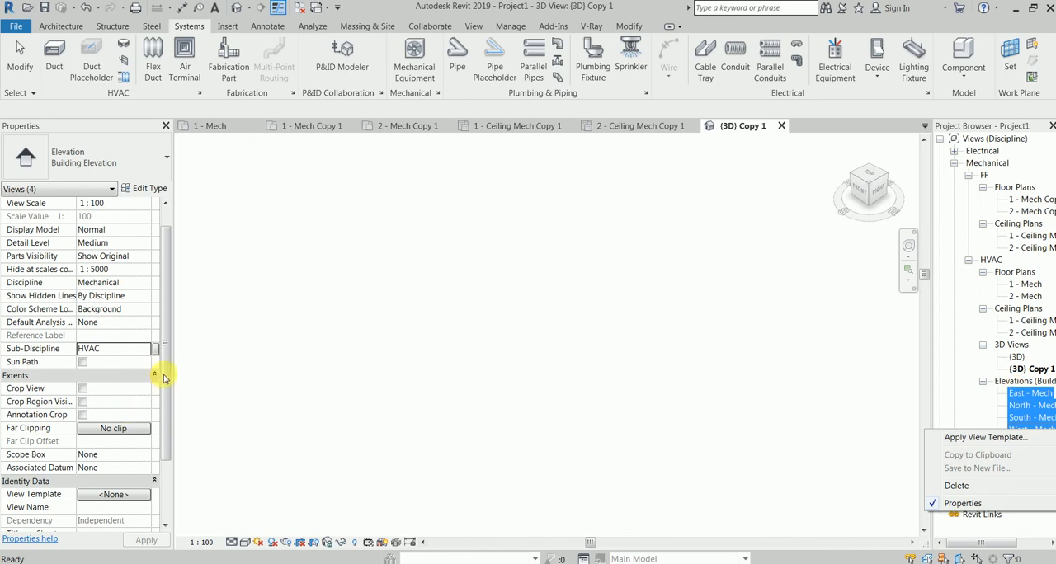
click(149, 349)
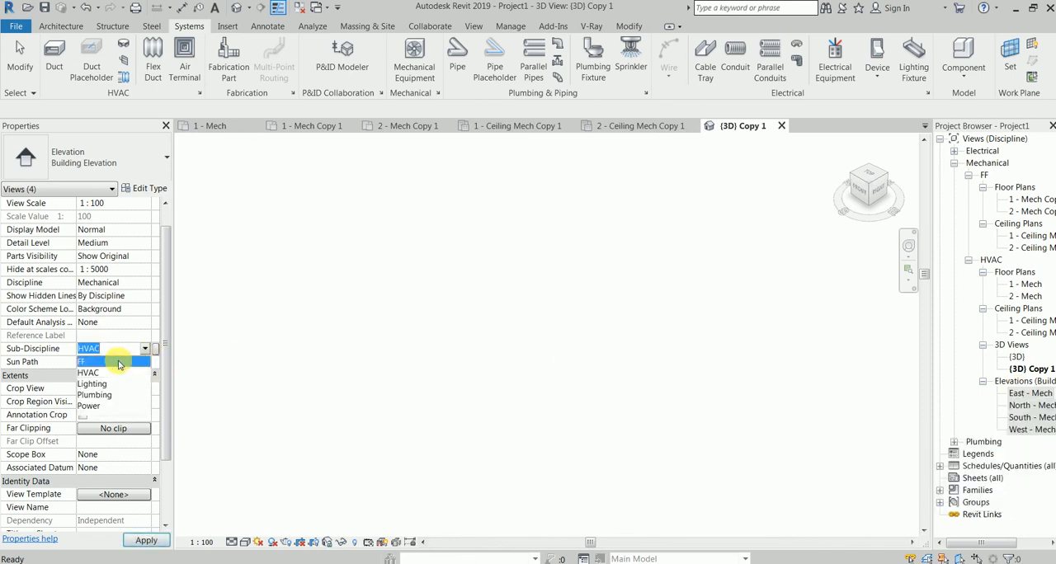
click(118, 363)
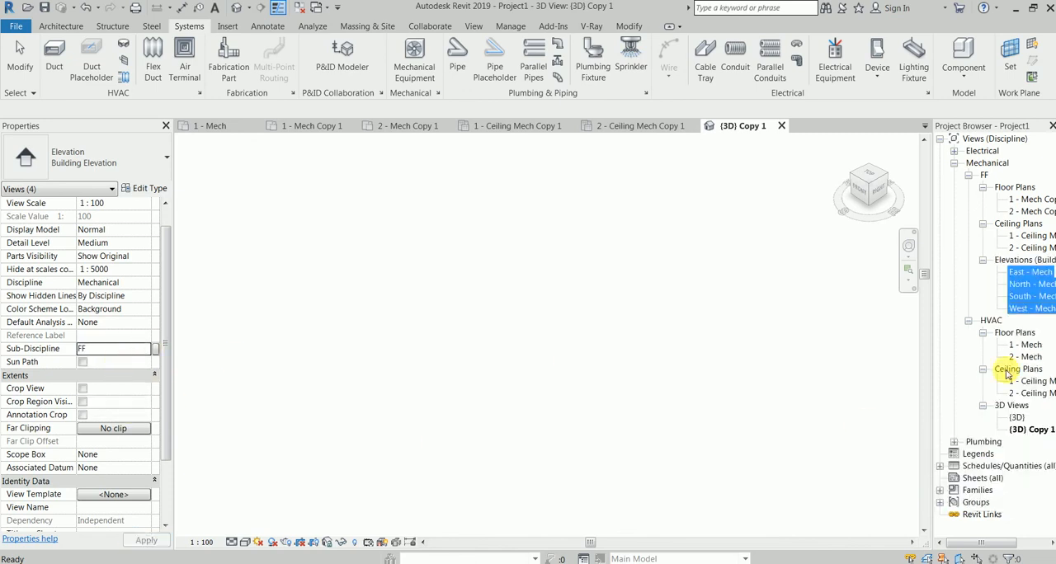
Set the sub-discipline of the duplicated 3D view, {3D} Copy 1, to FF
click(1028, 429)
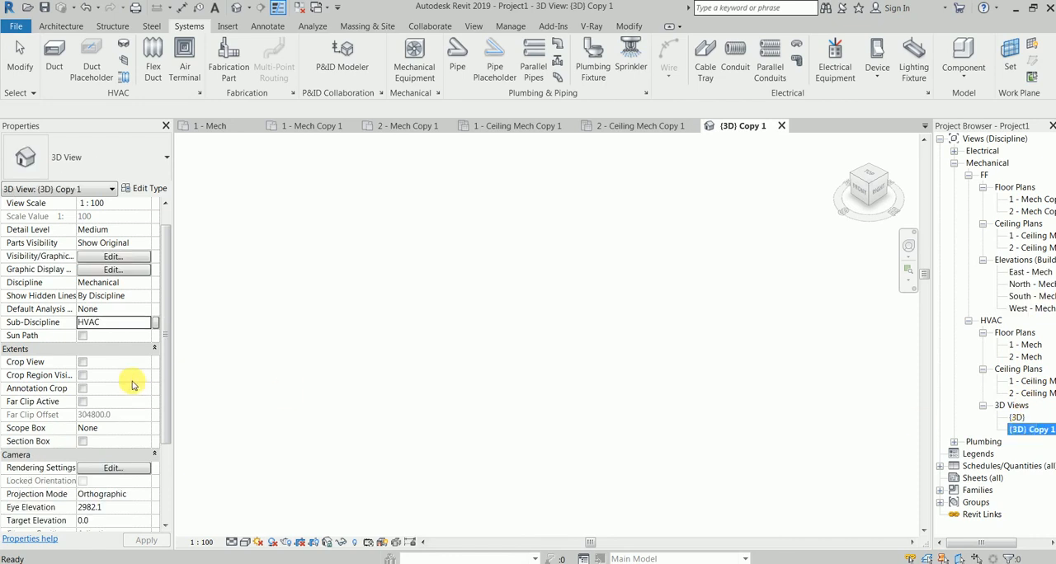
click(145, 328)
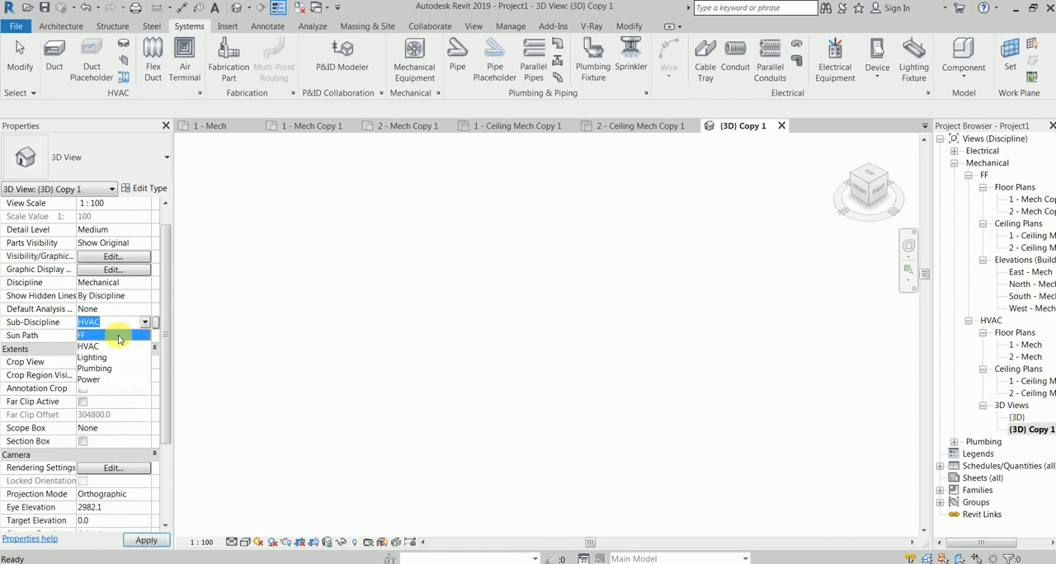
click(142, 333)
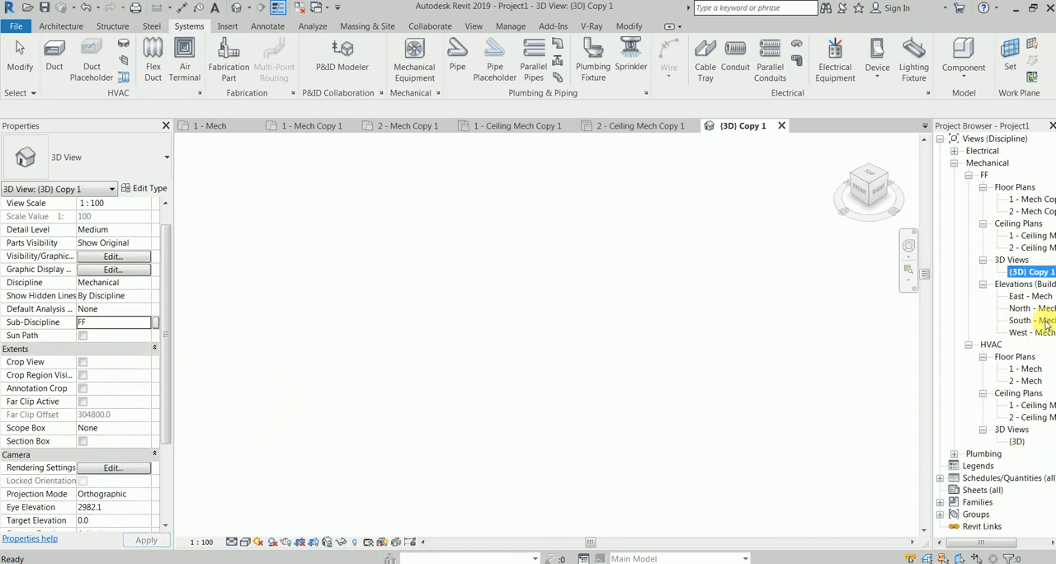
Rename the FF floor plan 1 - Mech Copy 1 as Level 1 and copy the new name
click(1038, 200)
click(1041, 200)
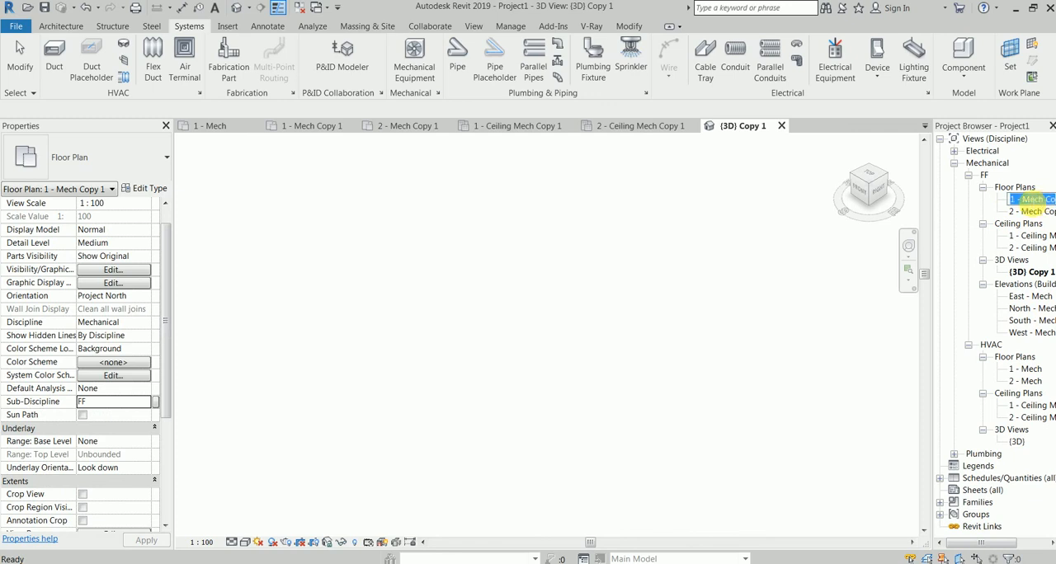
drag(1023, 200, 1045, 200)
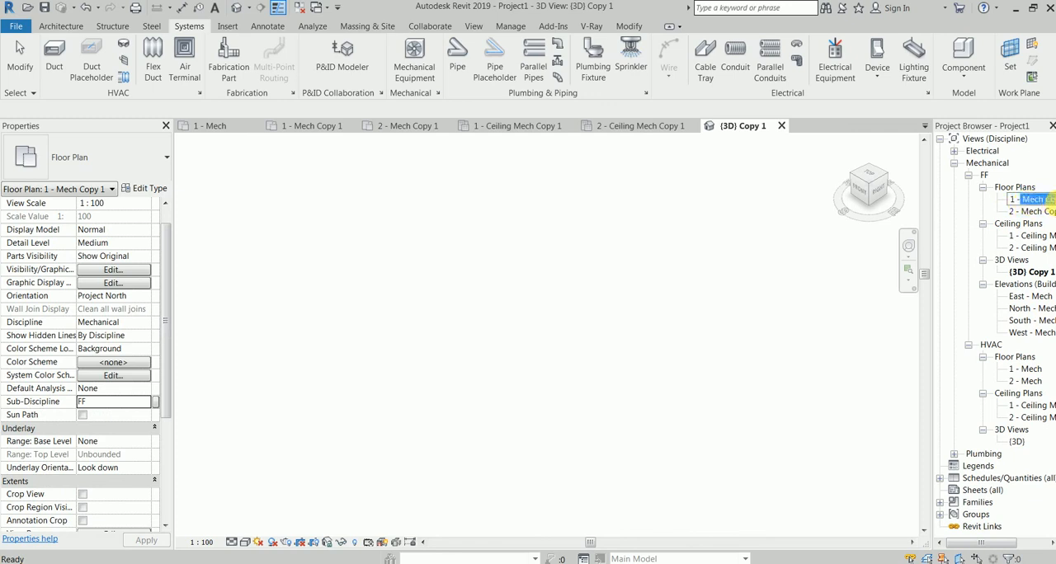
key(BackSpace)
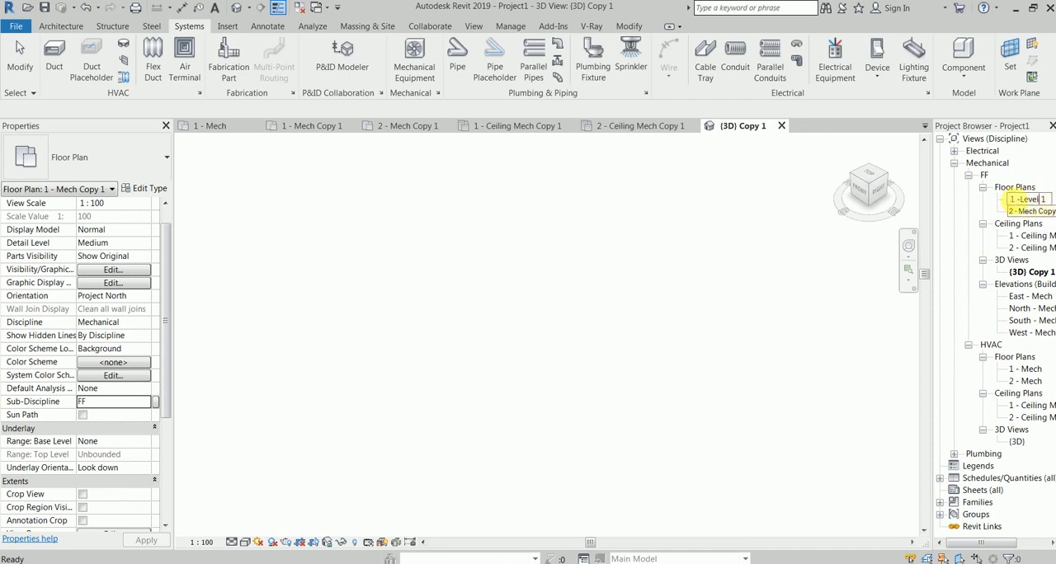
drag(1021, 203, 992, 202)
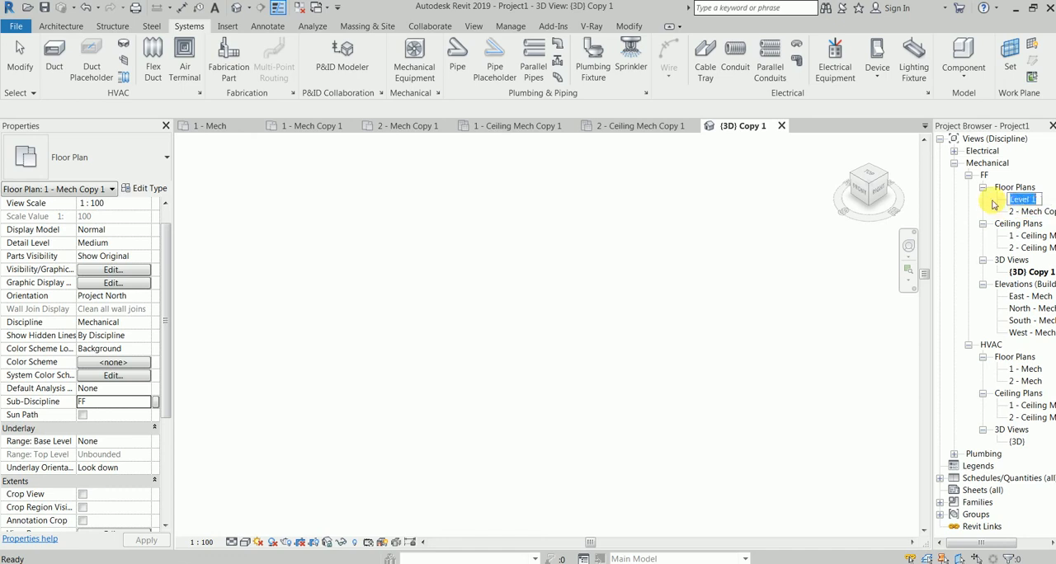
Rename the FF floor plan 2 - Mech Copy 1 as Level 2
click(1021, 212)
key(F2)
key(ctrl+v)
key(Return)
Rename the FF ceiling plan 1 - Ceiling Mech Copy 1 as Level 1
click(1031, 236)
key(F2)
key(ctrl+v)
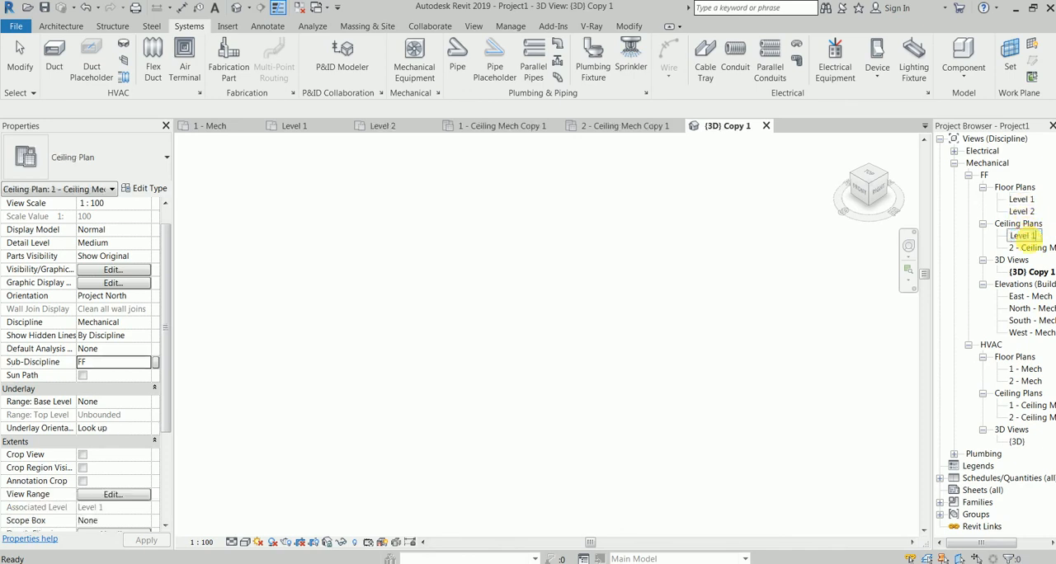
key(Return)
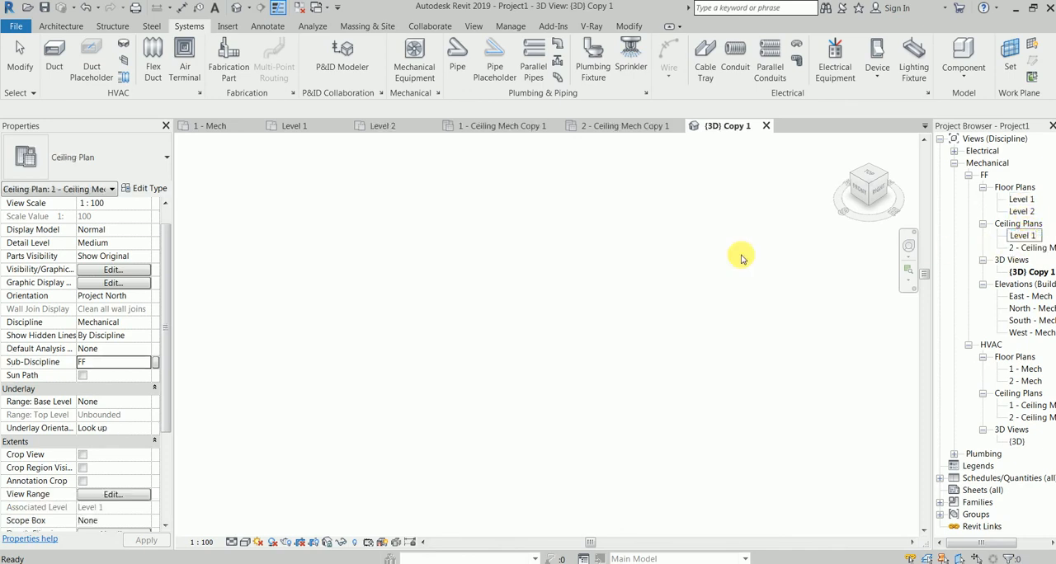
Rename the FF ceiling plan 2 - Ceiling Mech Copy 1 as Level 2
click(1031, 236)
key(F2)
key(ctrl+v)
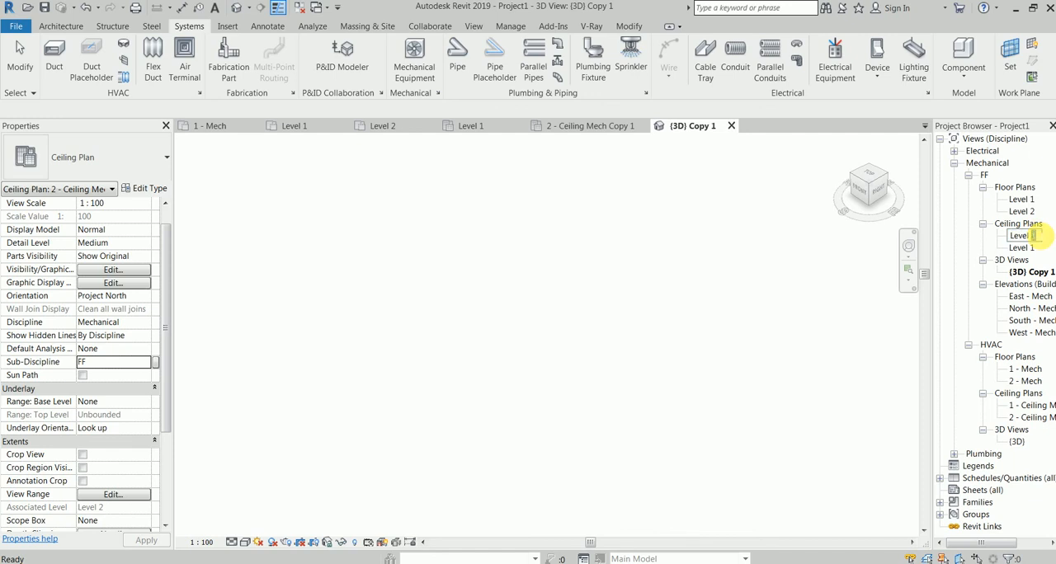
click(701, 216)
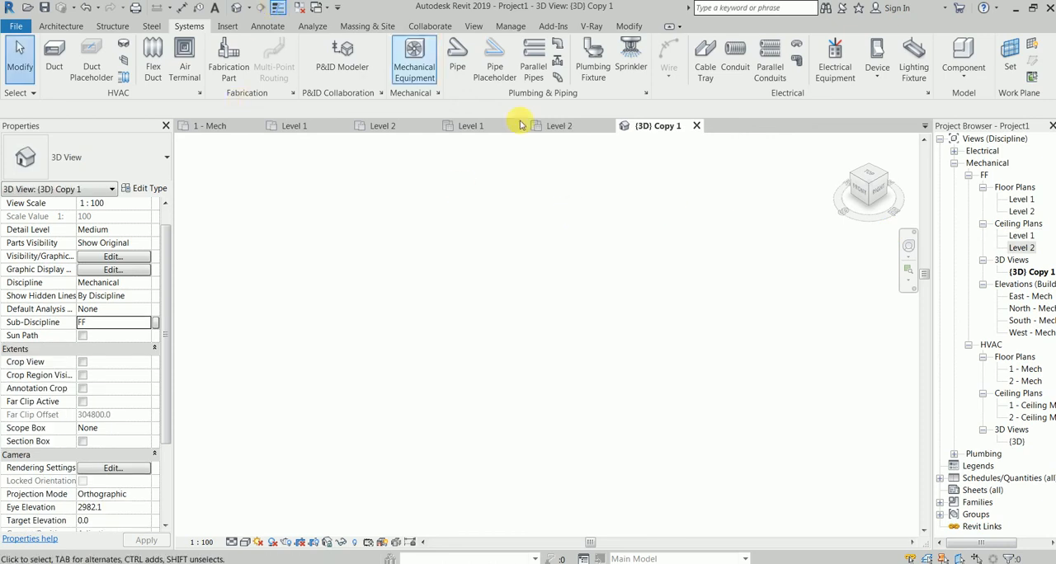
Open the FF Level 1 floor plan as the only open view and collapse the HVAC sub-discipline in the view list
double_click(1021, 200)
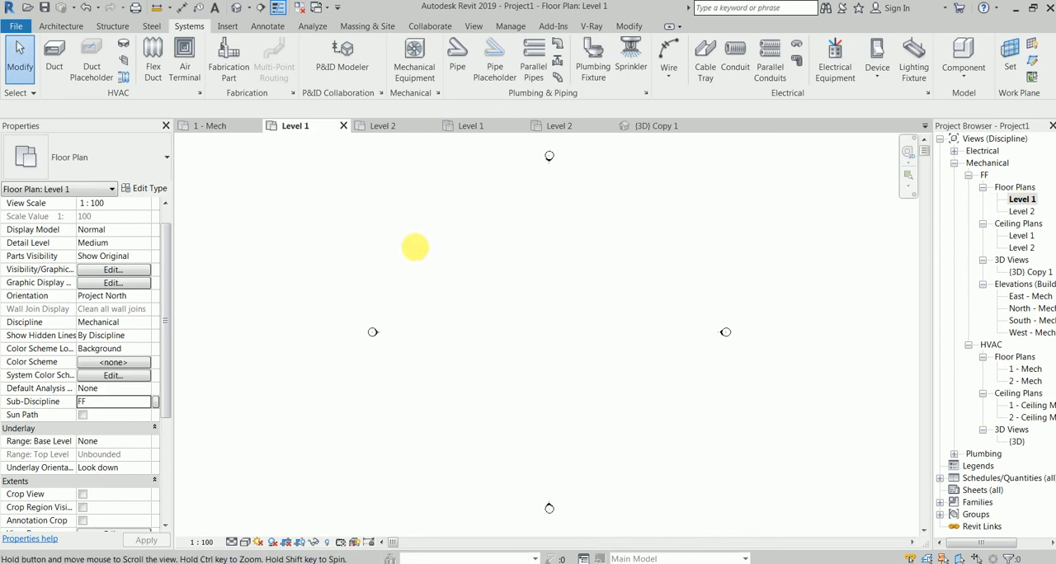
click(307, 9)
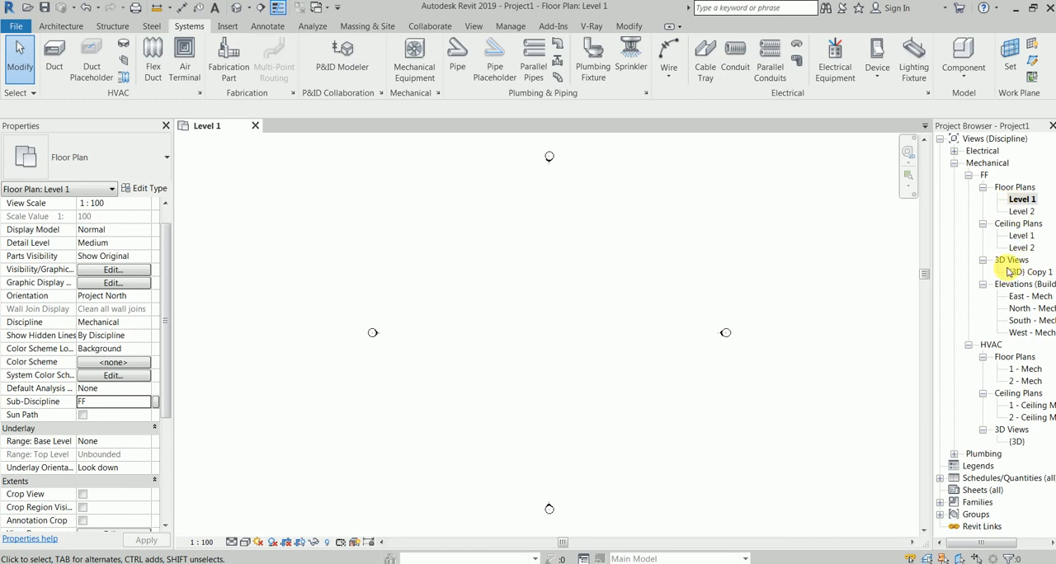
click(968, 345)
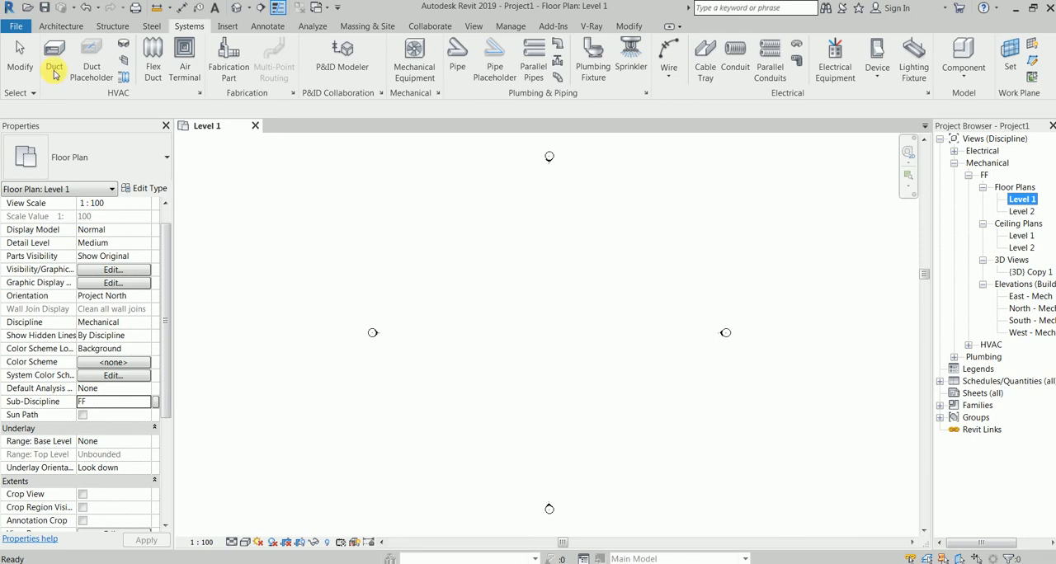
click(230, 26)
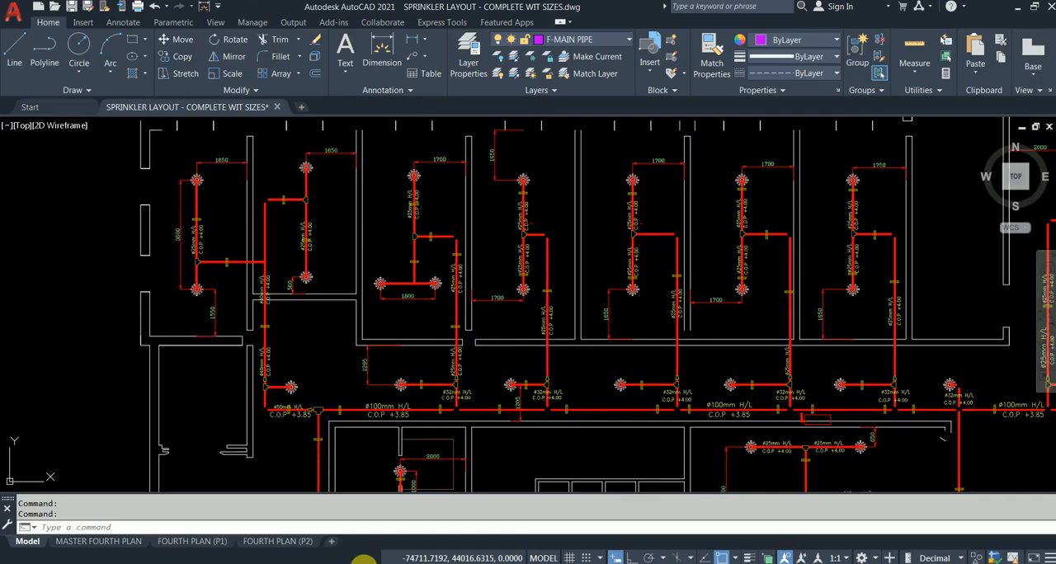
Switch to AutoCAD and examine the pipe runs, pipe sizes and sprinkler positions in SPRINKLER LAYOUT - COMPLETE WIT SIZES.dwg
scroll(286, 346, down, 2)
middle_drag(205, 253, 130, 220)
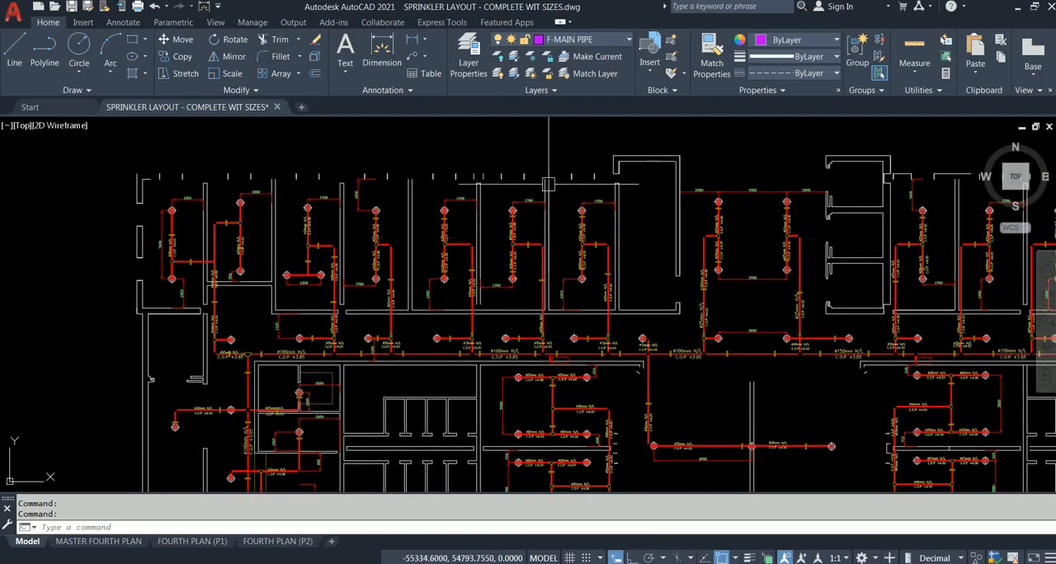
scroll(330, 309, up, 2)
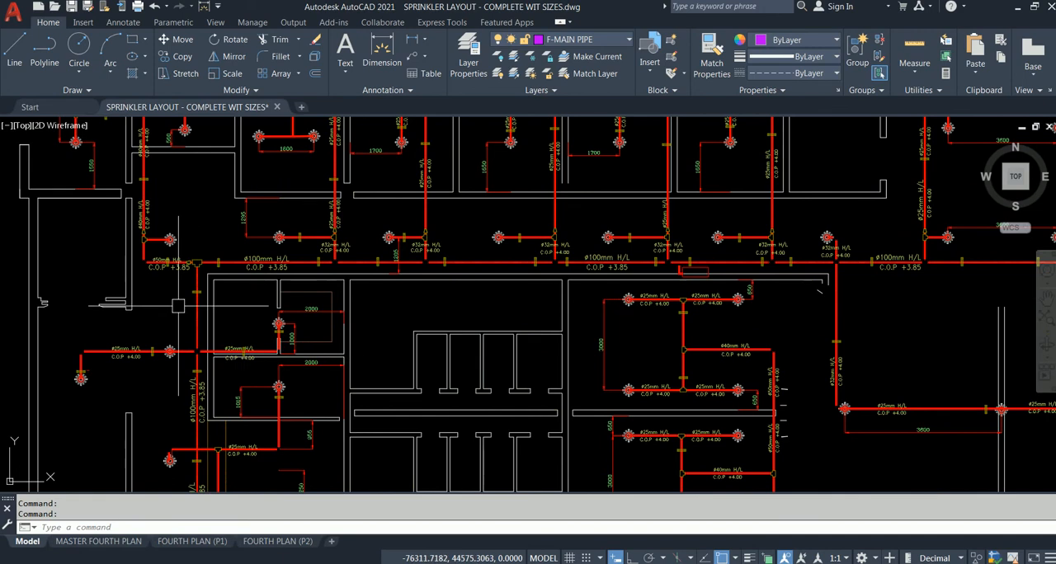
scroll(178, 306, up, 2)
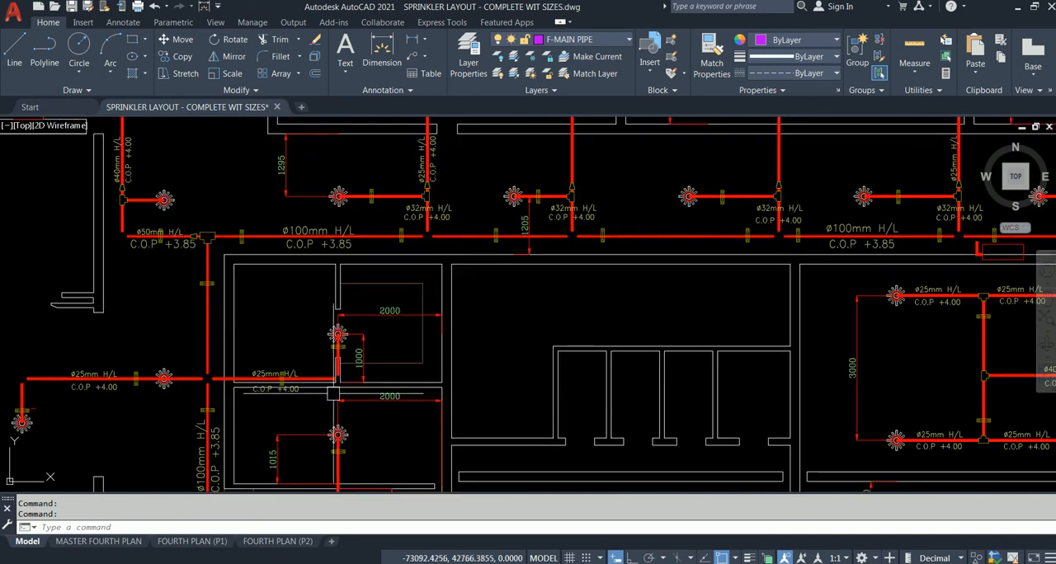
scroll(334, 394, down, 5)
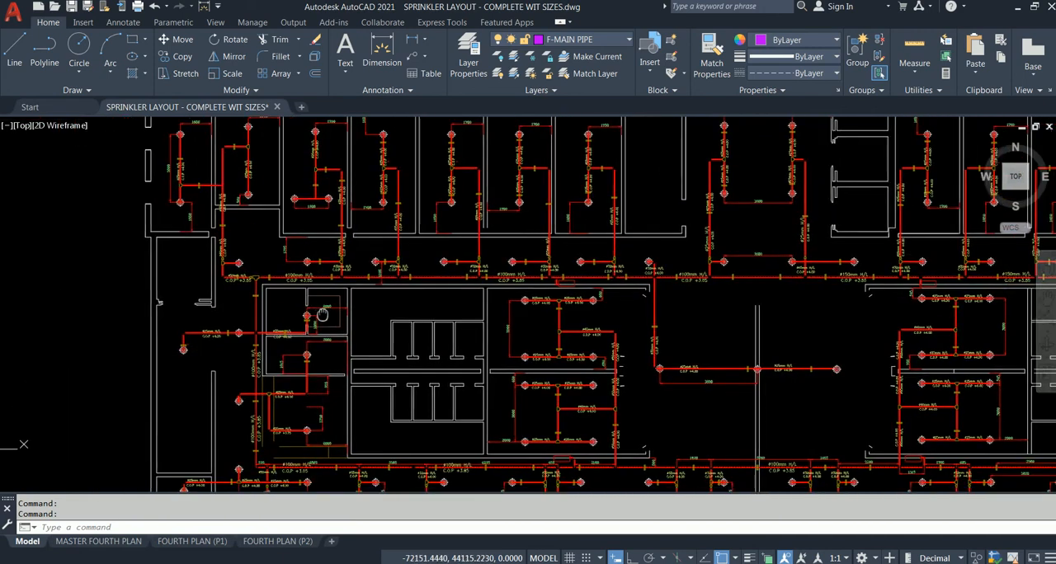
scroll(322, 314, down, 4)
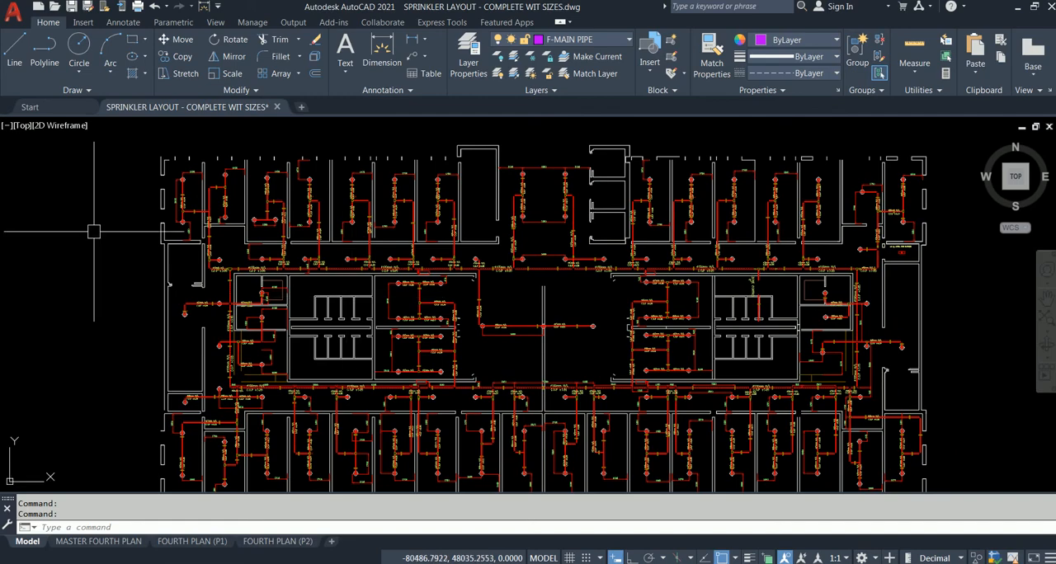